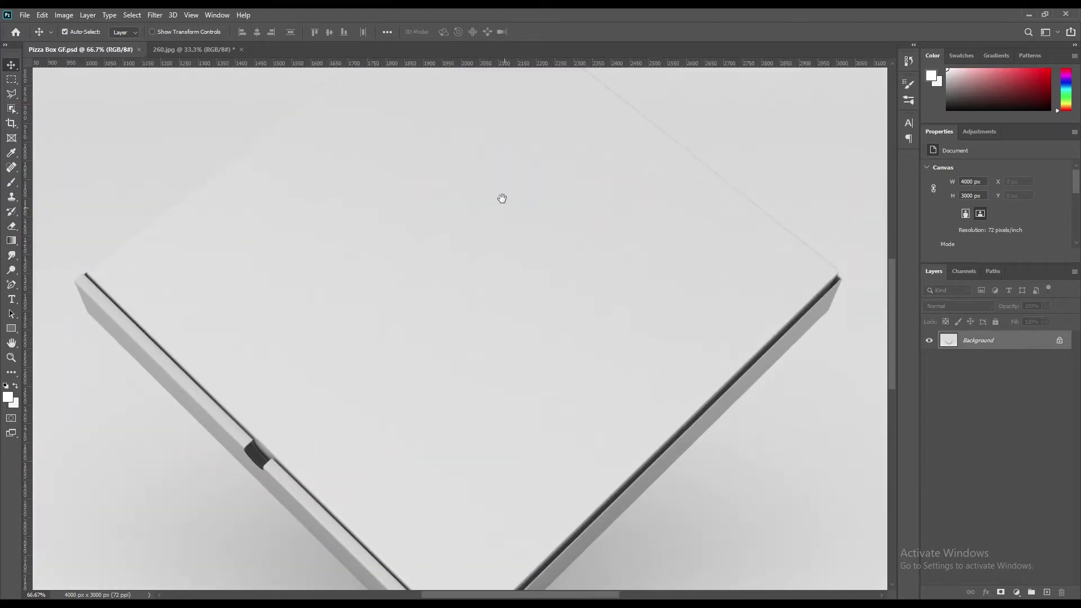
Step: Start a filled Pen tool shape with two closely spaced anchors at the pizza box's back corner
key(ctrl+plus)
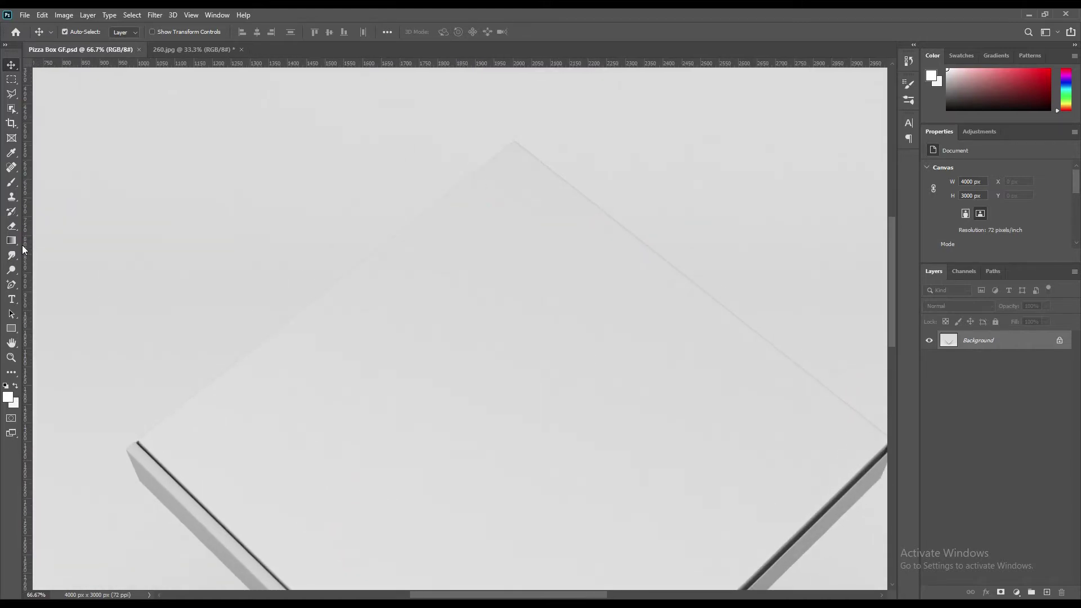
click(11, 284)
click(43, 286)
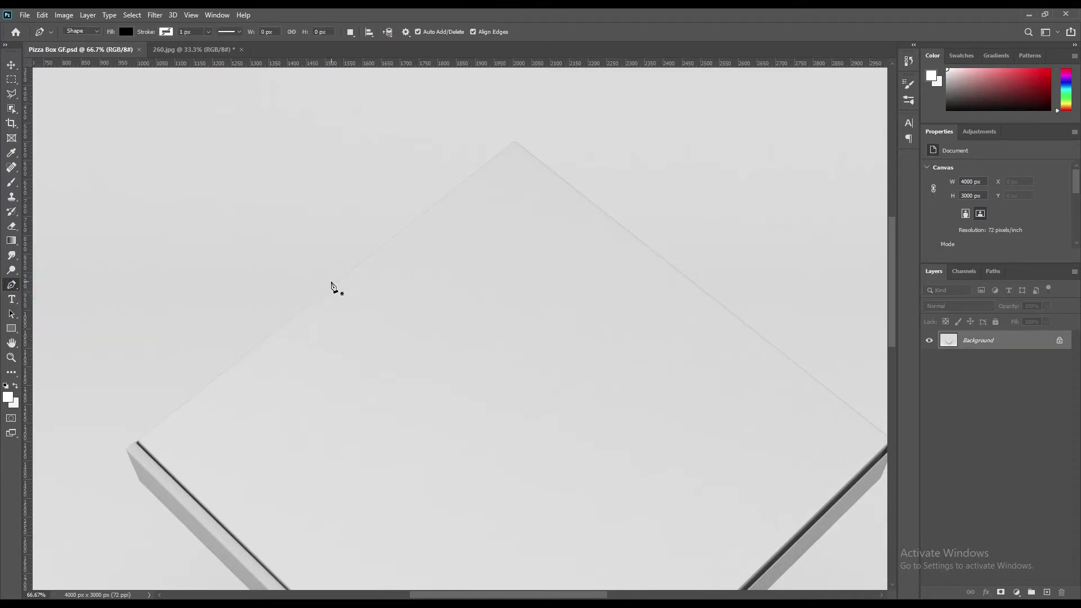
key(ctrl+plus)
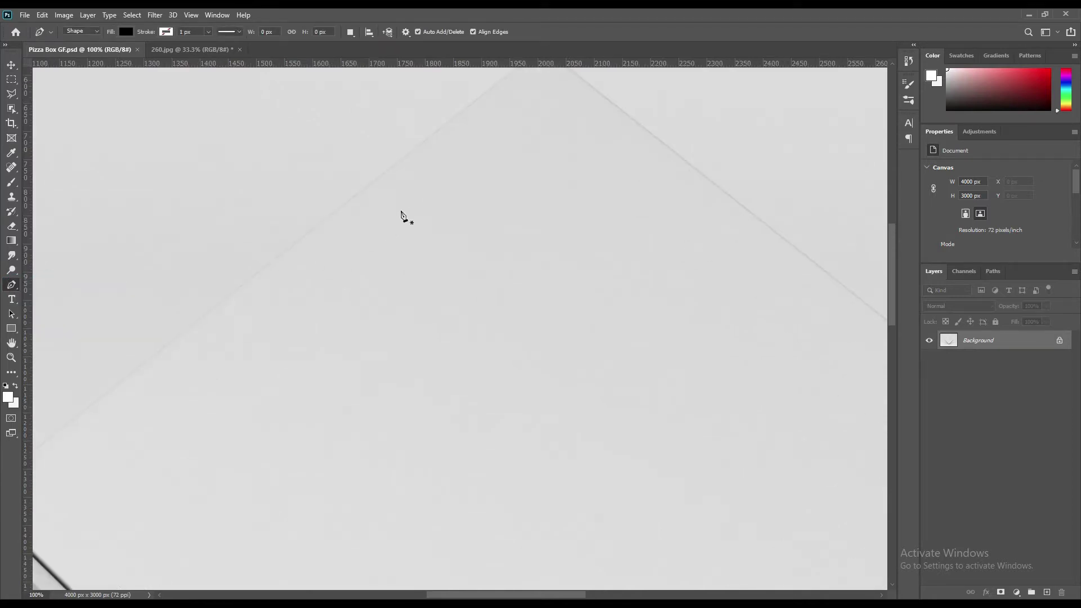
drag(492, 152, 391, 386)
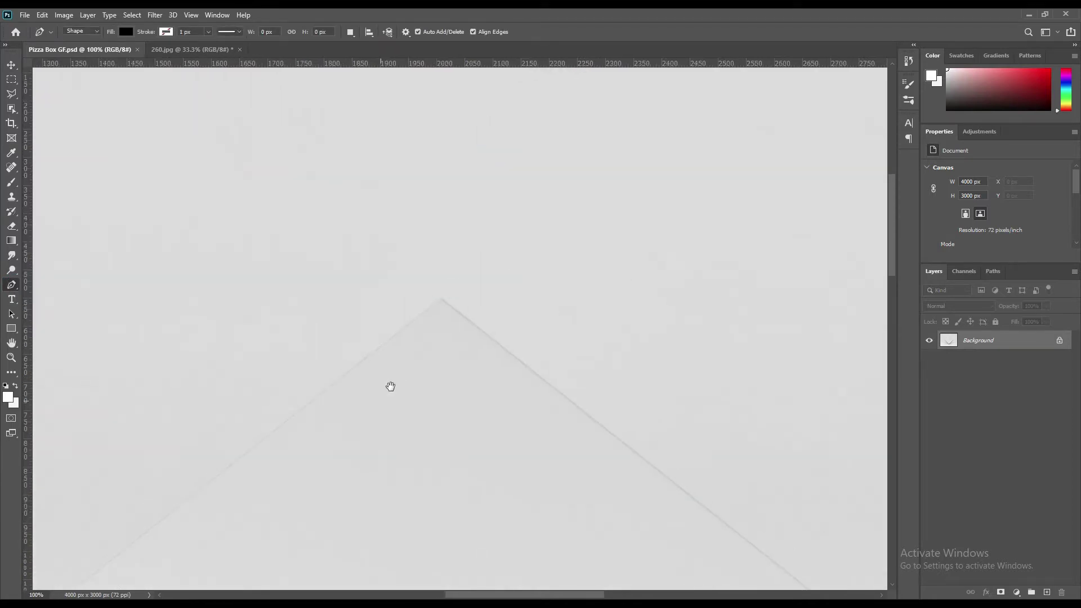
click(449, 305)
click(434, 306)
Step: Trace the shape down the box's back-left edge and around its left corner with four anchors
drag(304, 492, 473, 358)
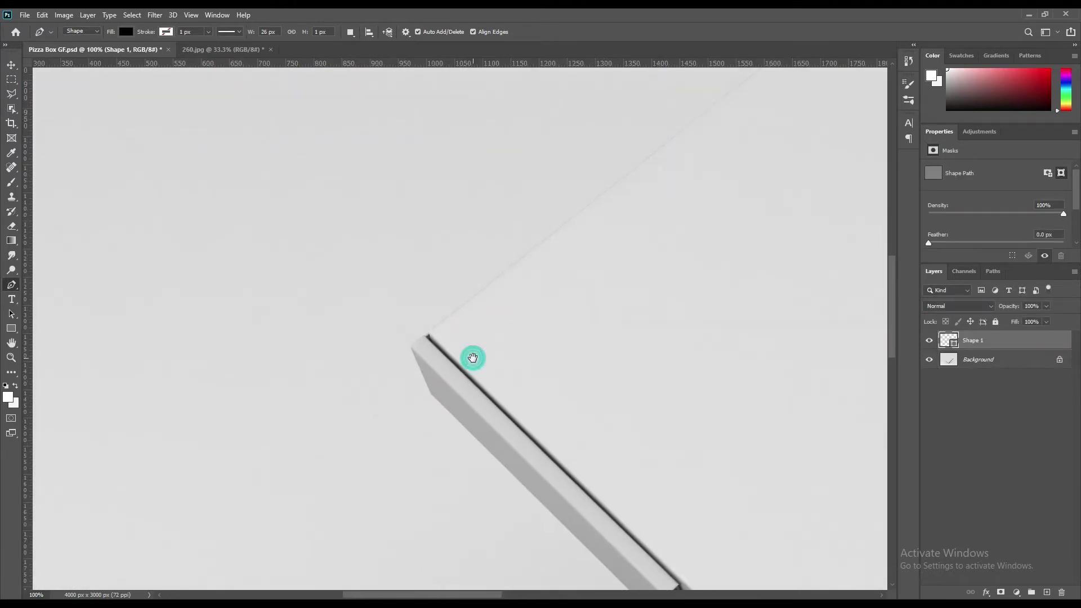
click(425, 336)
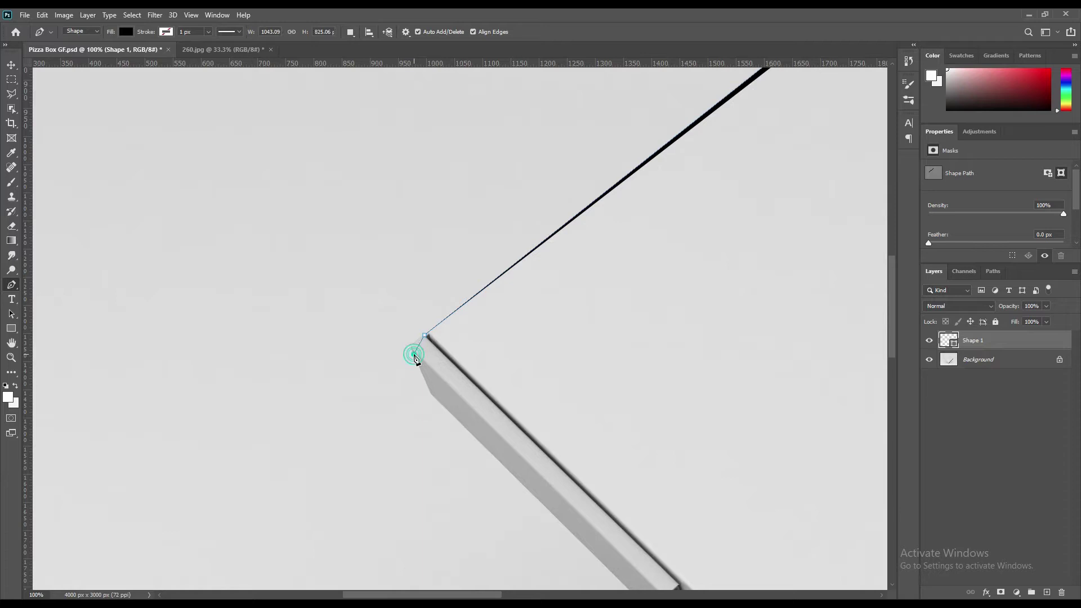
click(414, 354)
click(427, 385)
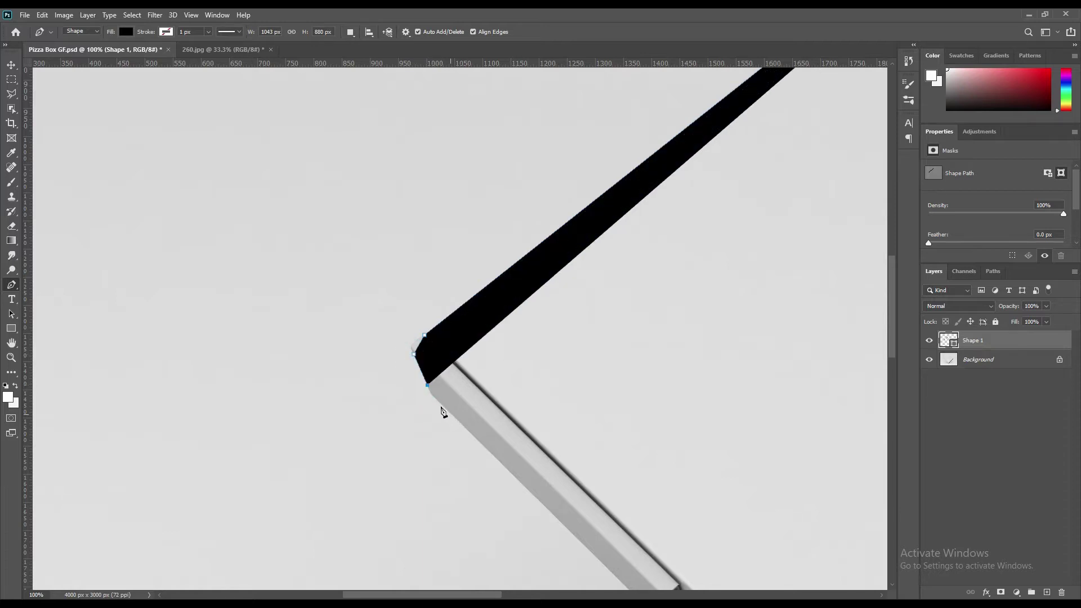
click(437, 398)
Step: Continue the outline along the box's front-left edge and around the bottom front corner with three anchors
drag(550, 465, 226, 35)
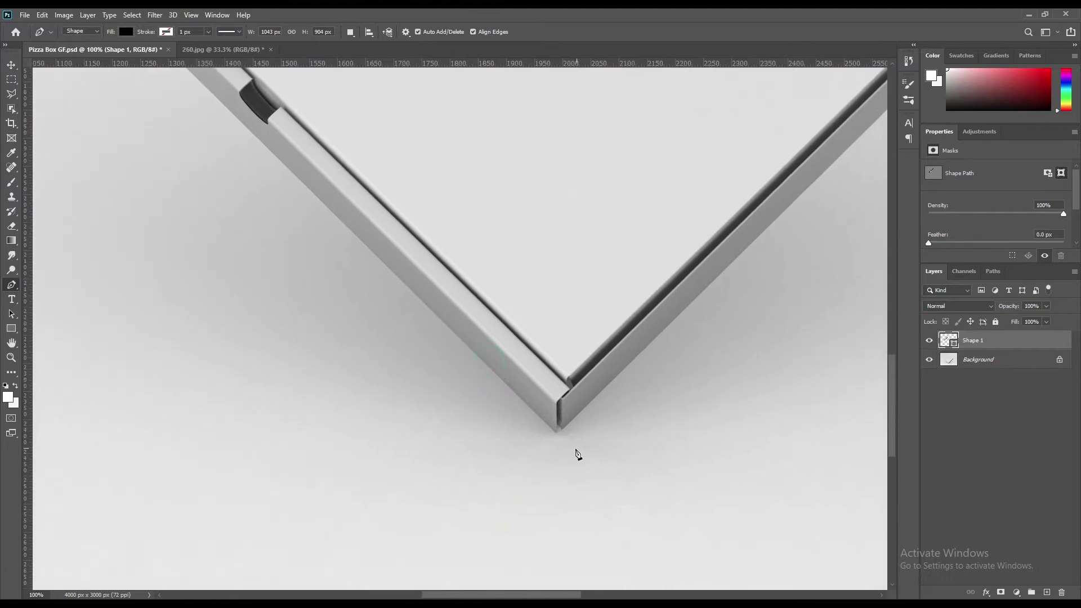
click(555, 433)
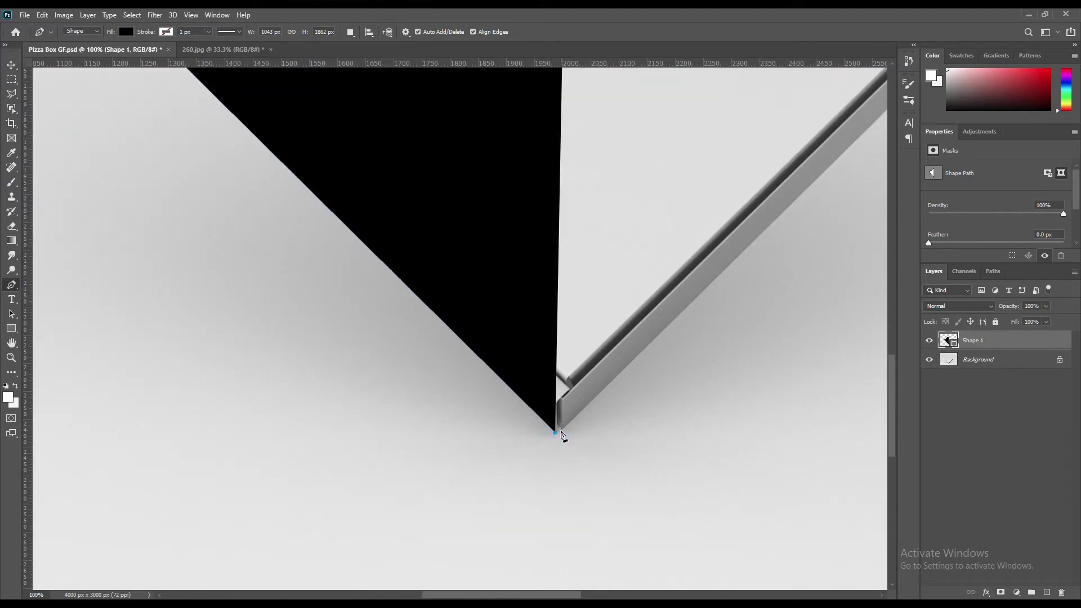
click(561, 432)
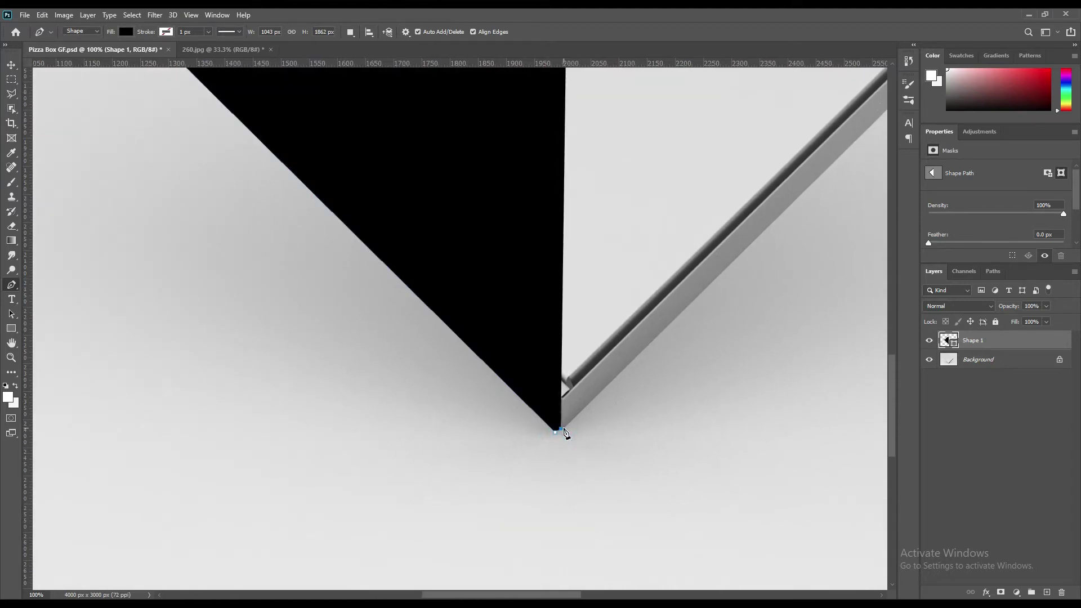
click(564, 430)
Step: Extend the outline along the front-right edge and trace around the box's right corner
drag(681, 270, 486, 363)
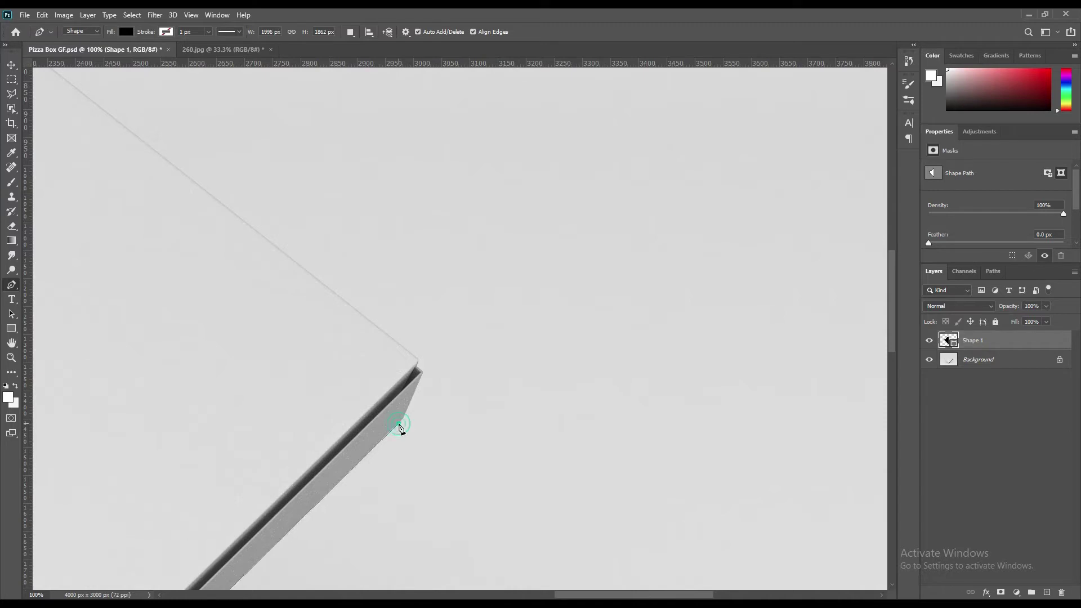
click(398, 423)
drag(409, 418, 416, 362)
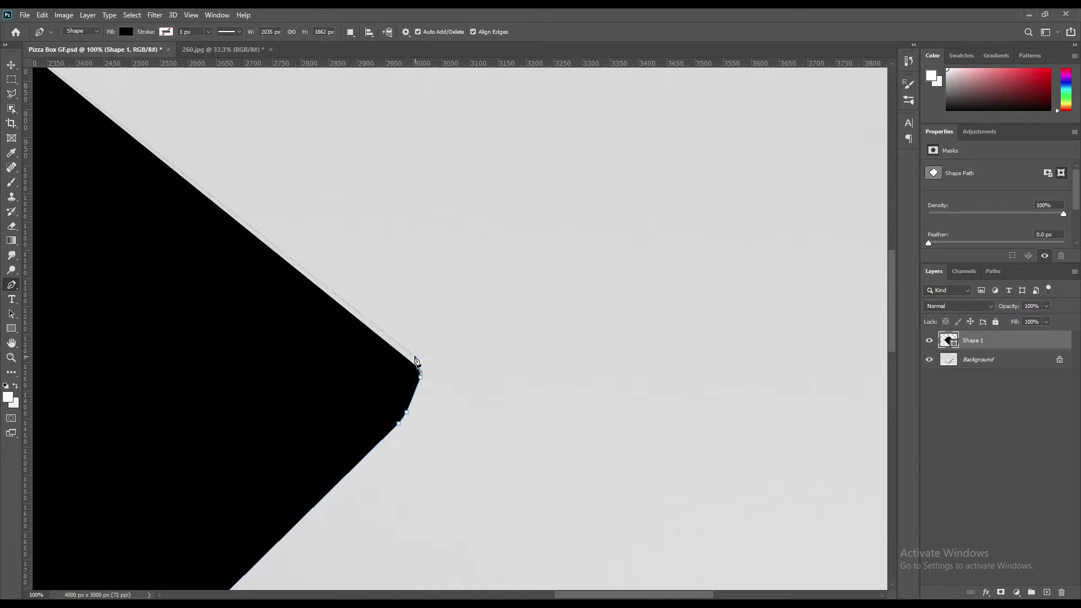
Step: Close the box outline at the back corner and set the shape layer's opacity to 0%
drag(292, 306, 479, 426)
click(349, 225)
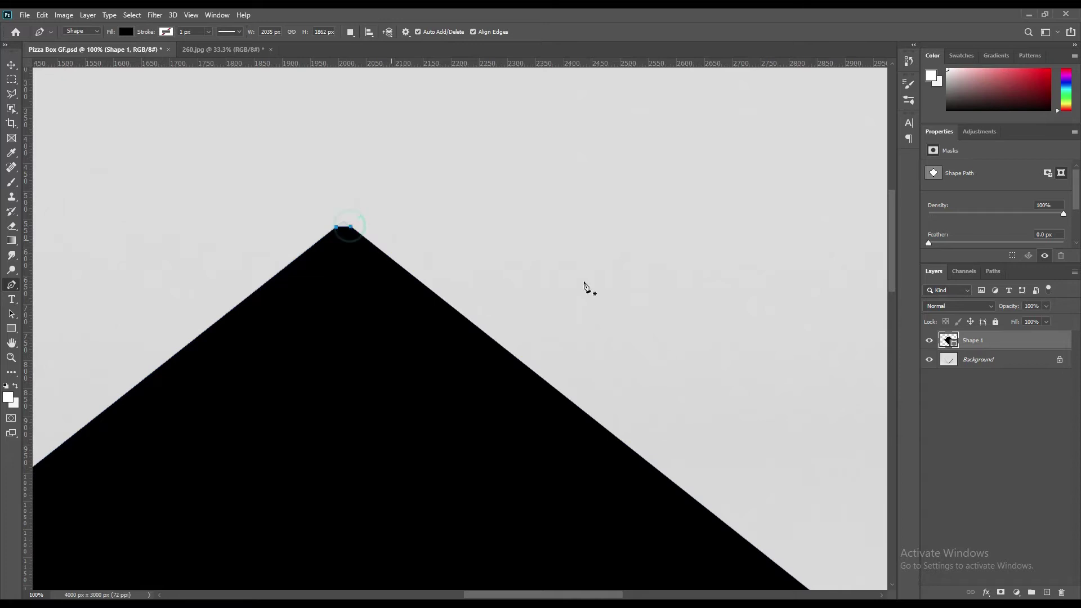
key(ctrl+0)
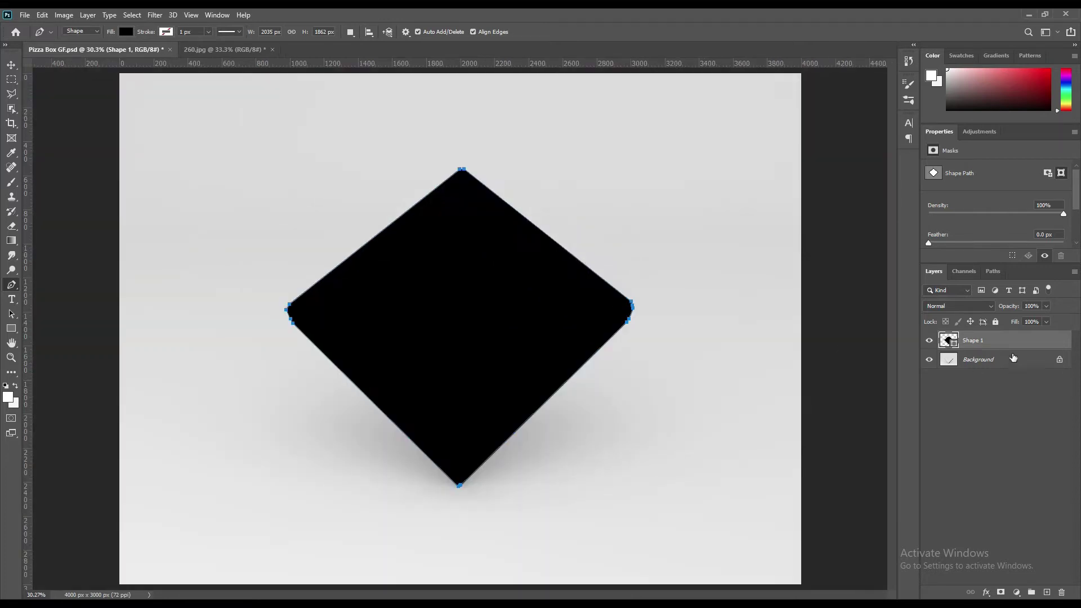
drag(1012, 306, 809, 317)
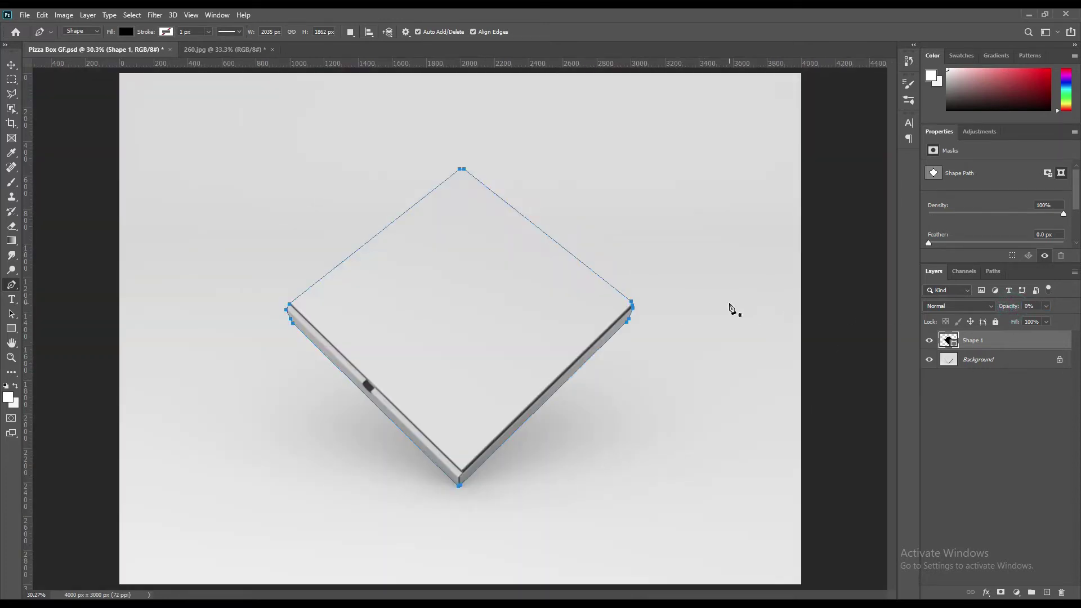
Step: Add an anchor point on the box's left corner and pull it outward to follow the rounded upper edge
scroll(444, 247, up, 4)
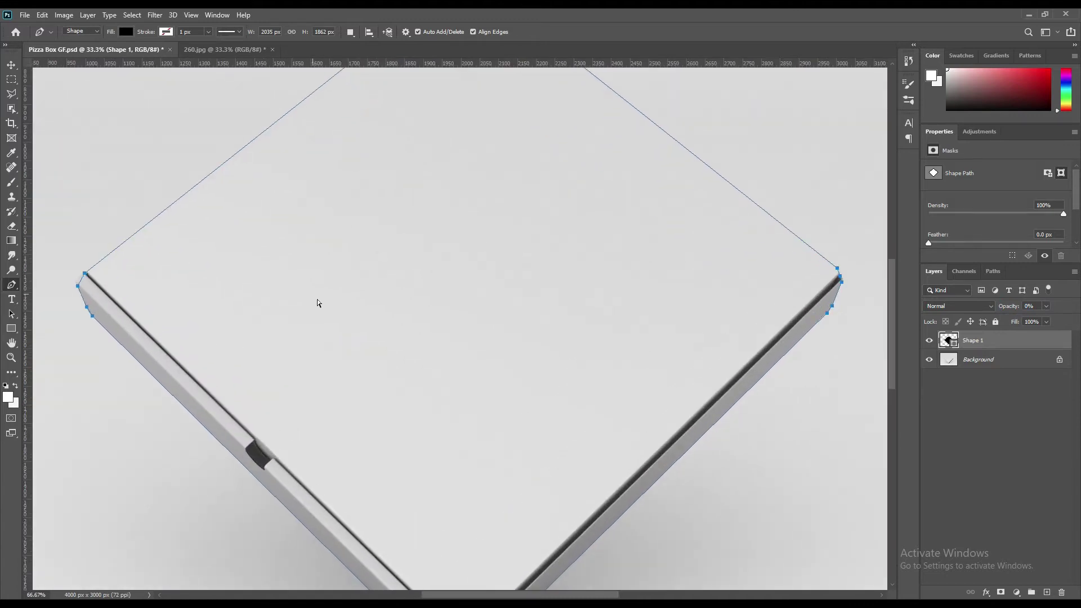
scroll(301, 318, up, 2)
drag(172, 299, 521, 415)
scroll(525, 416, up, 1)
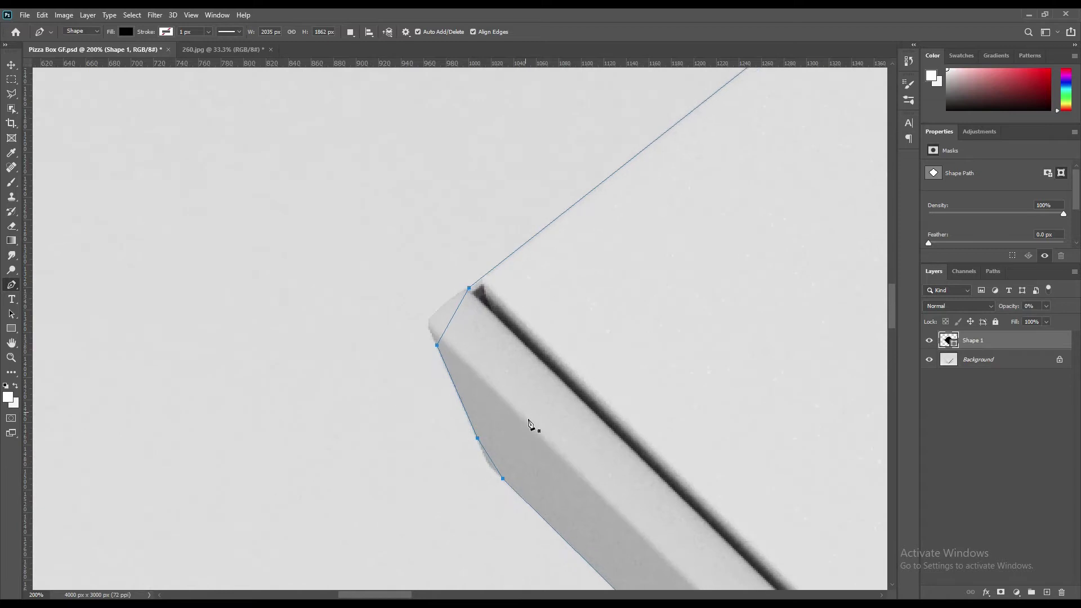
right_click(13, 289)
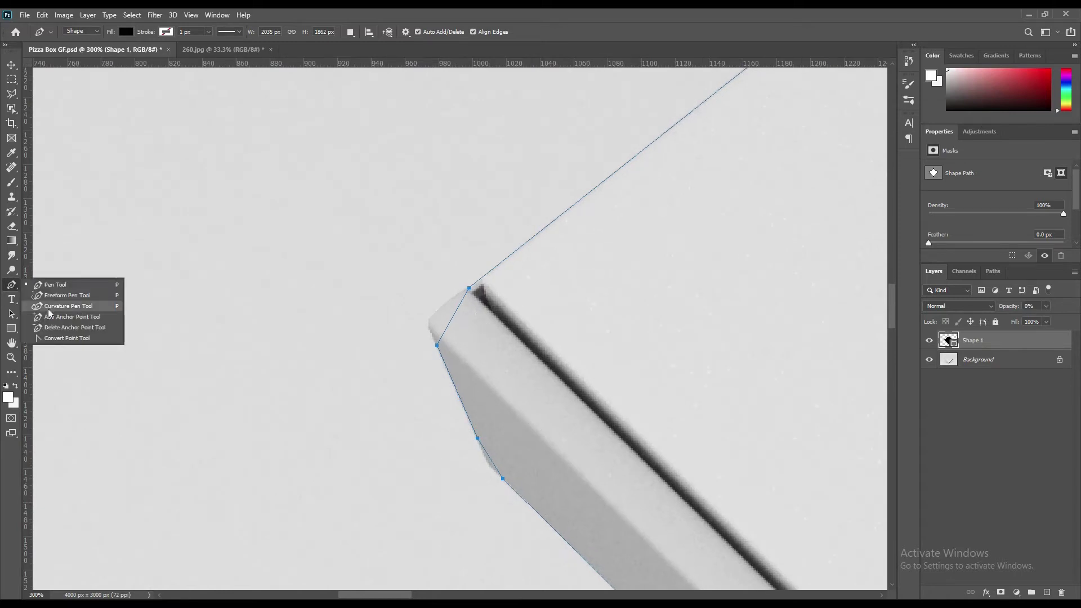
click(51, 316)
drag(444, 331, 430, 322)
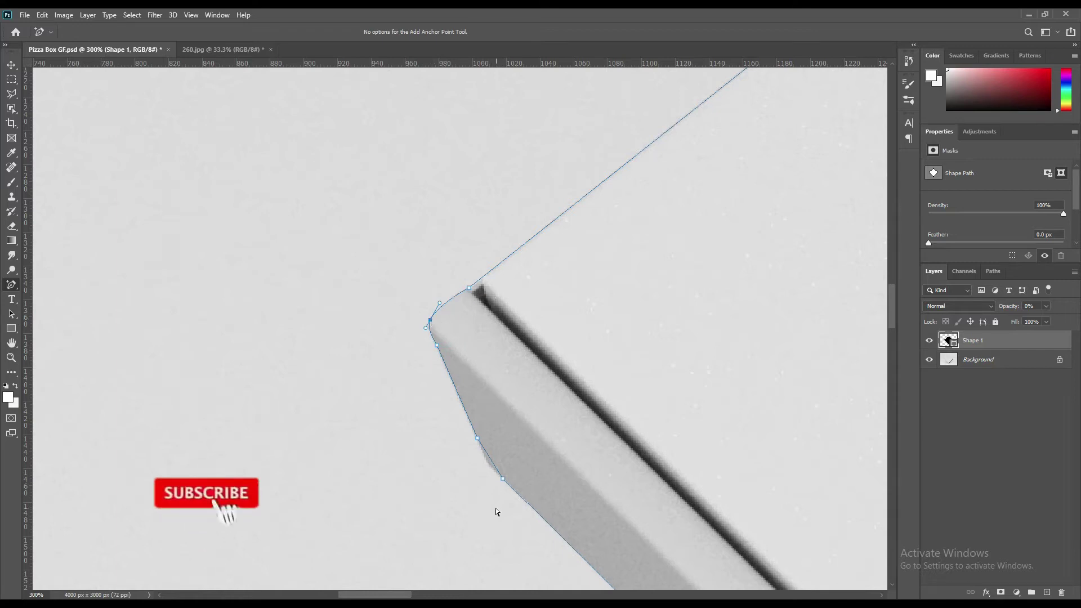
Step: Add an anchor on the lower segment of the left corner and fit the path to its rounded edge
click(490, 462)
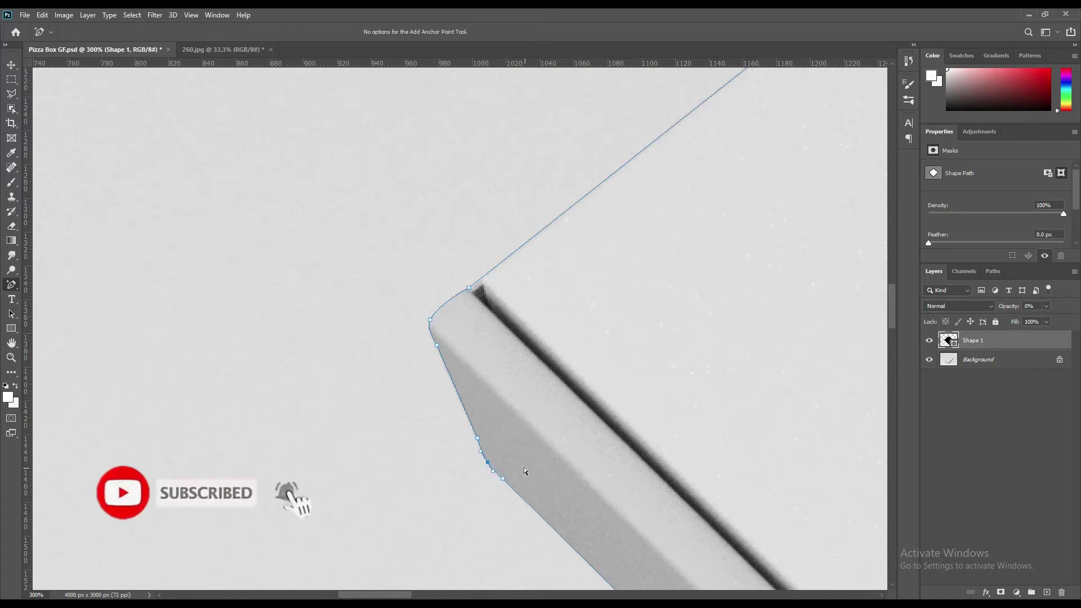
drag(491, 462, 488, 465)
click(488, 463)
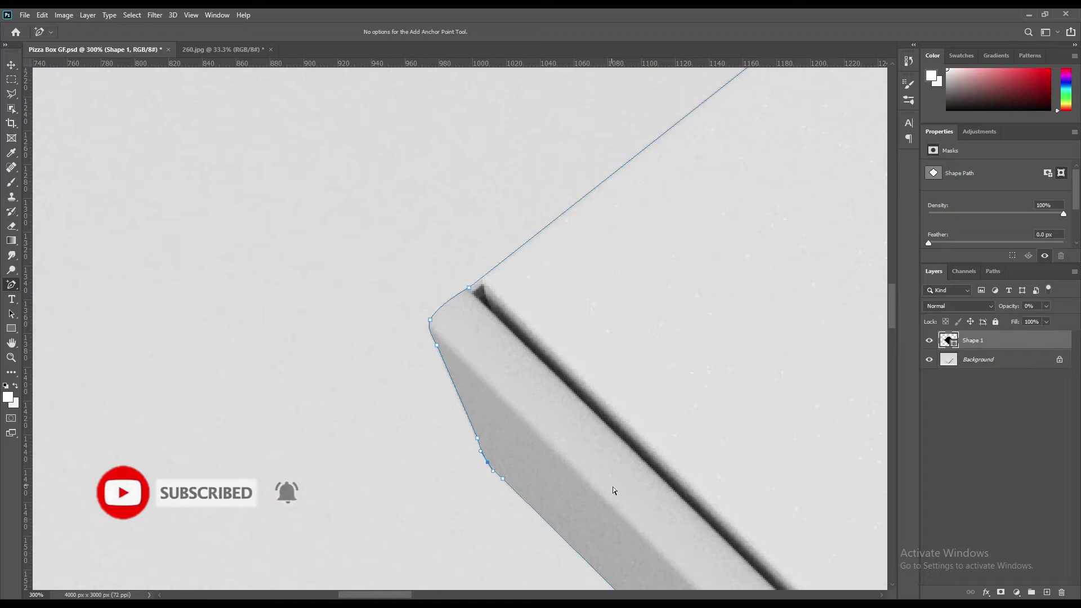
click(478, 440)
key(Up)
Step: Adjust the outline's anchor at the base of the box's front corner
drag(610, 501, 232, 144)
mouse_move(579, 417)
mouse_down()
mouse_move(367, 299)
mouse_move(563, 360)
mouse_up()
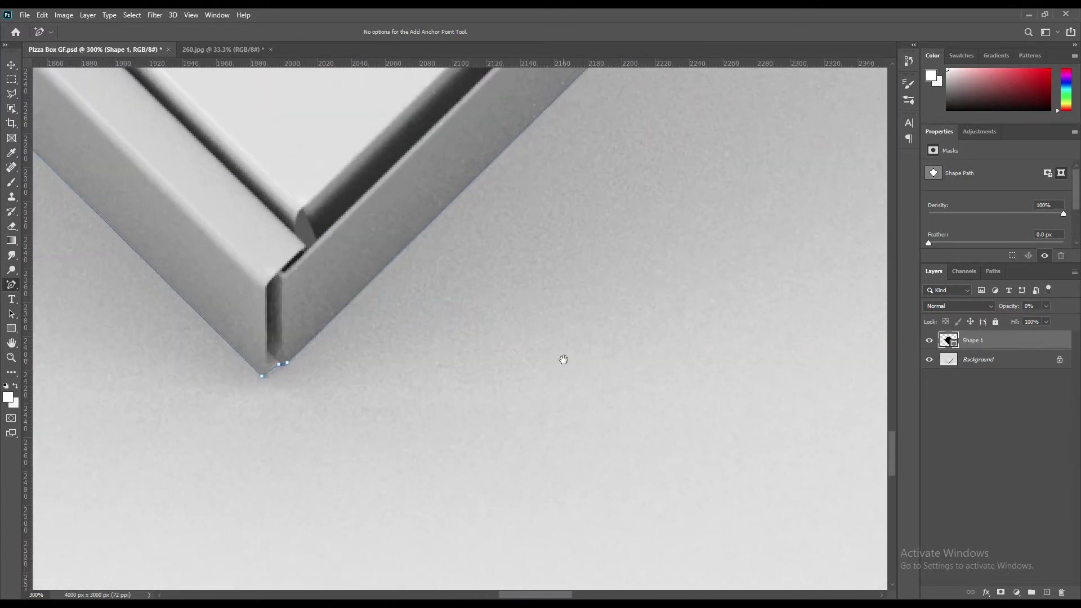
click(286, 365)
Step: Add an anchor on the lower curve of the right corner and fit the neighbouring point to the side wall
drag(431, 380, 344, 433)
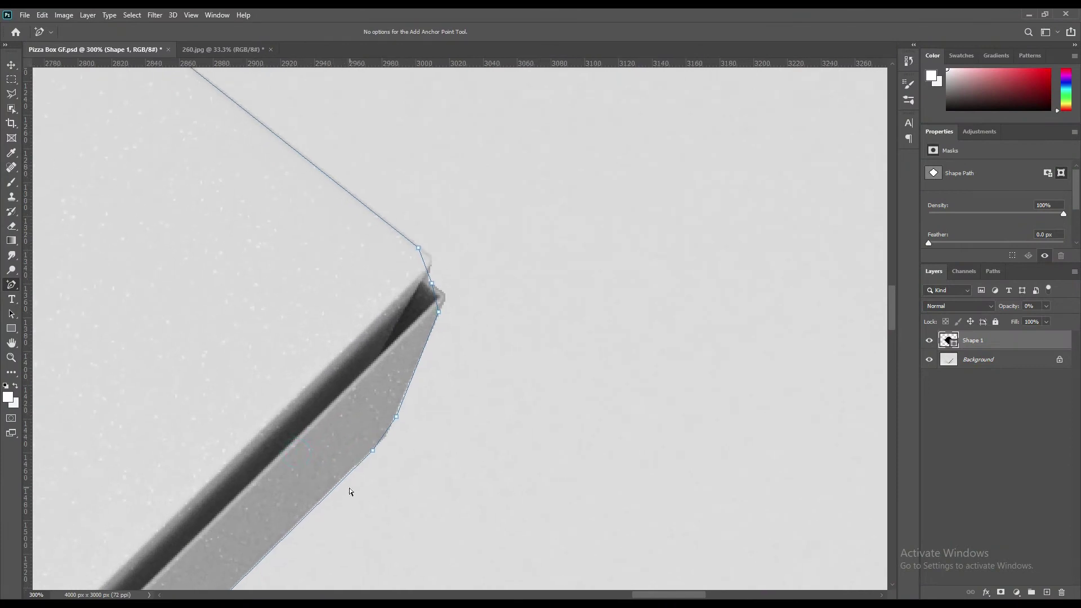
click(383, 437)
click(397, 417)
Step: Add an anchor at the outer tip of the right side wall and shift it out to the wall's edge
click(436, 299)
key(Right)
key(Right)
key(Right)
key(Up)
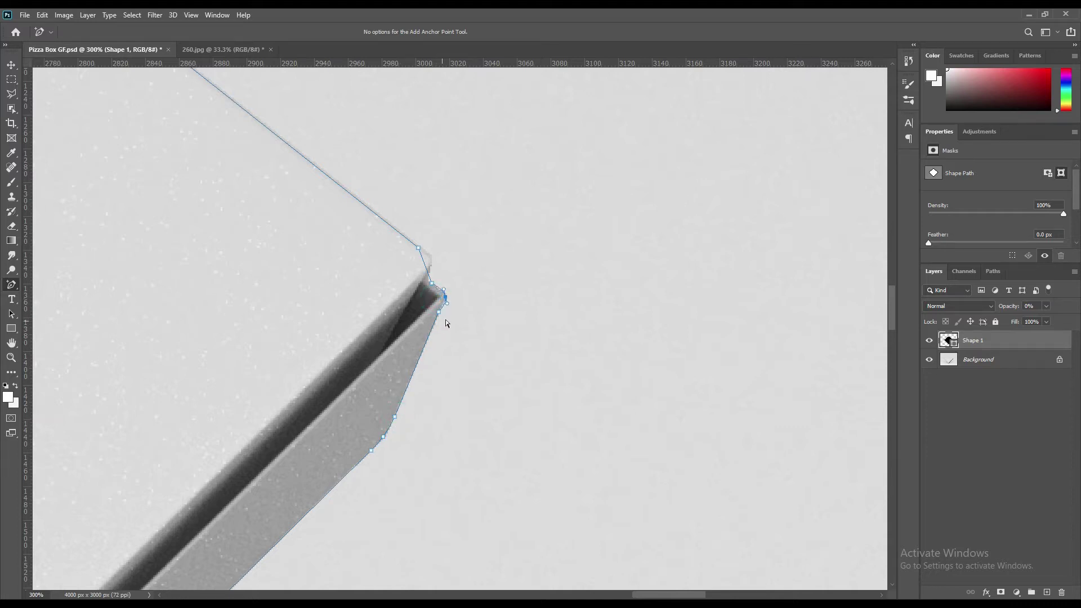
click(447, 303)
drag(445, 291, 443, 292)
Step: Add an anchor on the lid's right corner and adjust the surrounding points and handle to its rounded edge
click(425, 263)
key(Right)
key(Right)
key(Right)
key(Up)
key(Up)
click(428, 280)
click(431, 268)
click(417, 246)
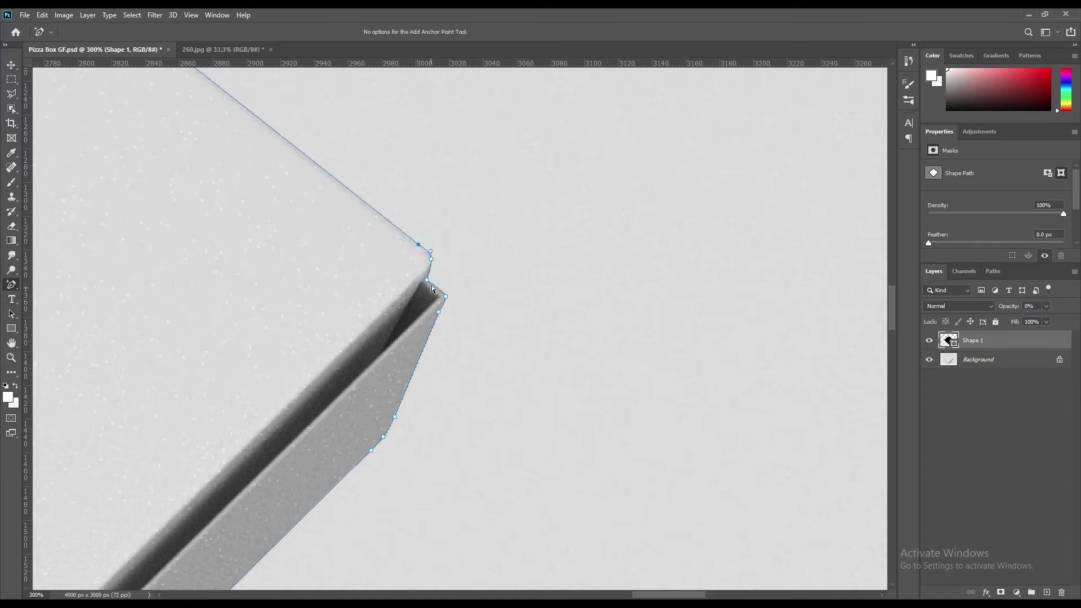
drag(431, 251, 431, 257)
Step: Add an anchor between the two points at the back corner, raise it and adjust its handle to round the tip
drag(403, 185, 661, 373)
drag(512, 253, 683, 422)
drag(516, 335, 727, 488)
drag(507, 315, 511, 345)
key(Up)
key(Up)
key(Up)
key(Up)
key(Up)
key(Up)
key(Up)
key(Up)
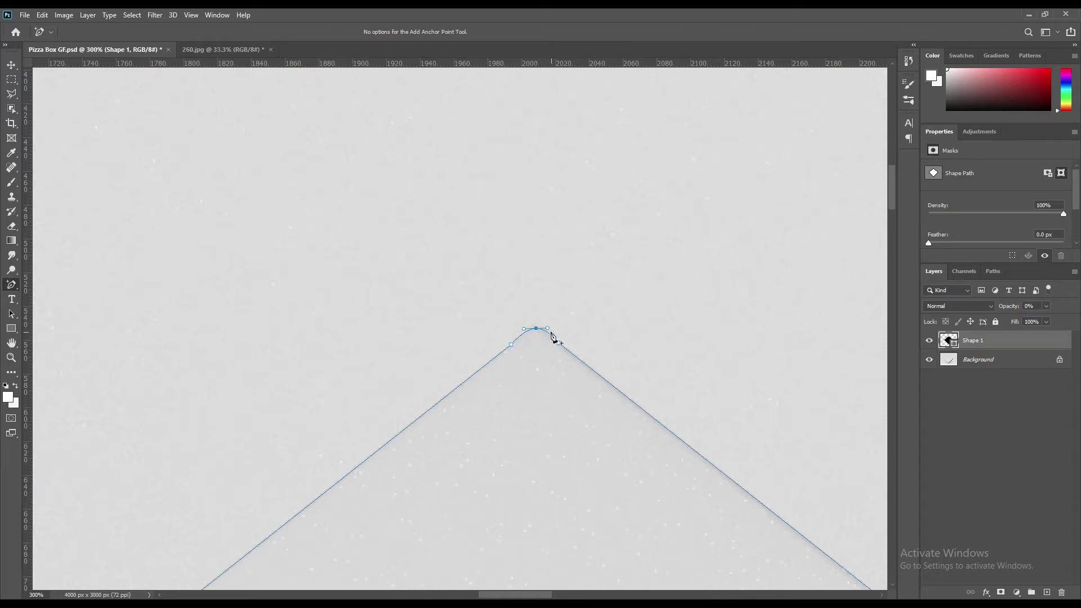
drag(547, 329, 529, 331)
Step: Start a second Pen shape above the Background layer, tracing from the lid's left corner past the side notch
drag(398, 527, 601, 382)
drag(437, 488, 659, 333)
drag(566, 454, 611, 430)
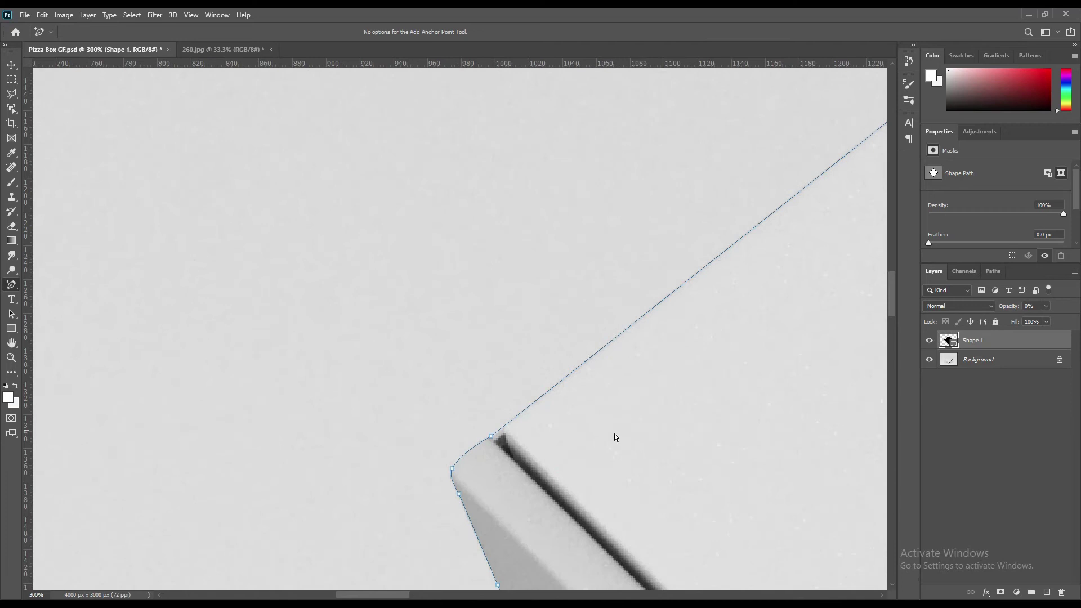
key(ctrl+0)
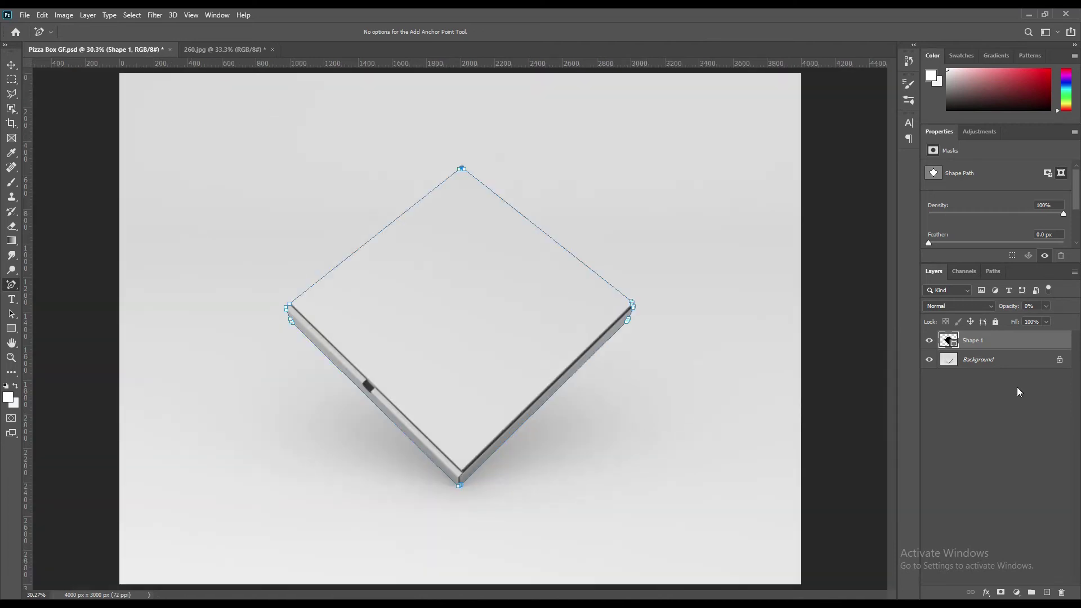
click(977, 360)
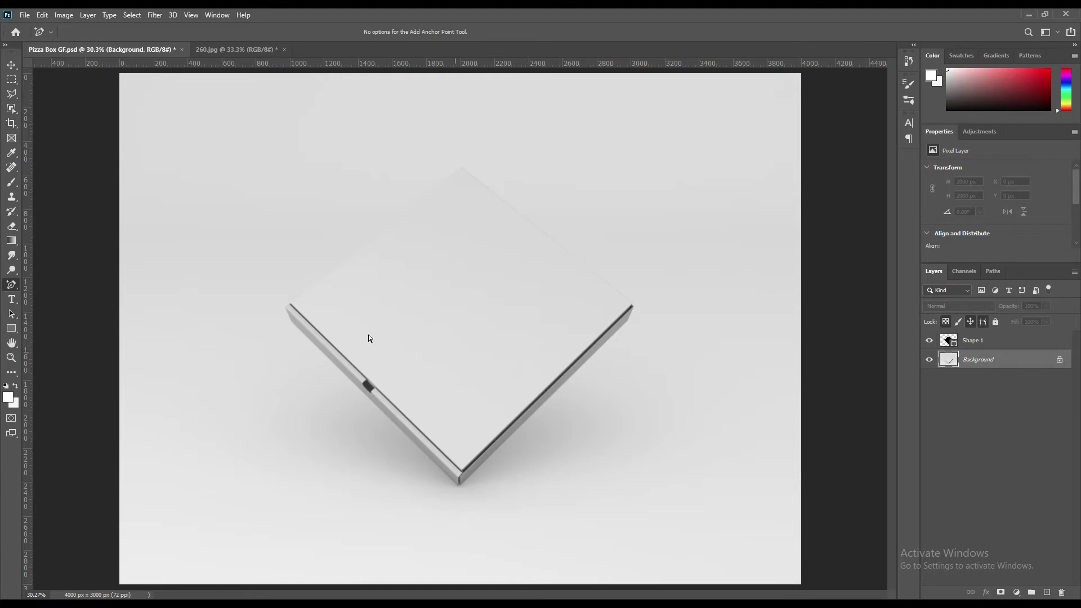
scroll(330, 313, up, 4)
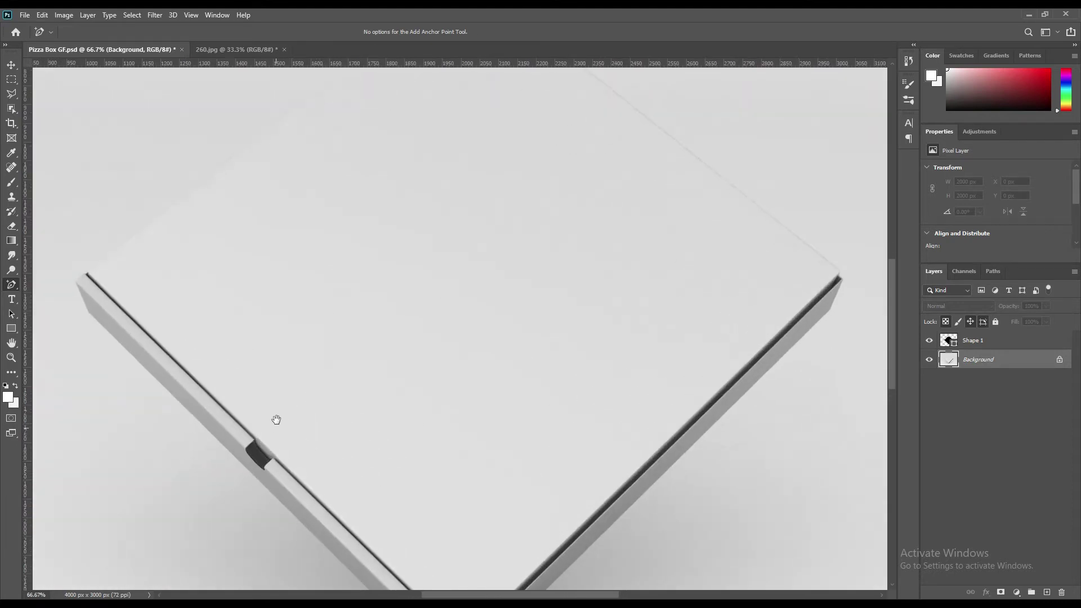
scroll(326, 390, up, 1)
right_click(11, 285)
click(48, 288)
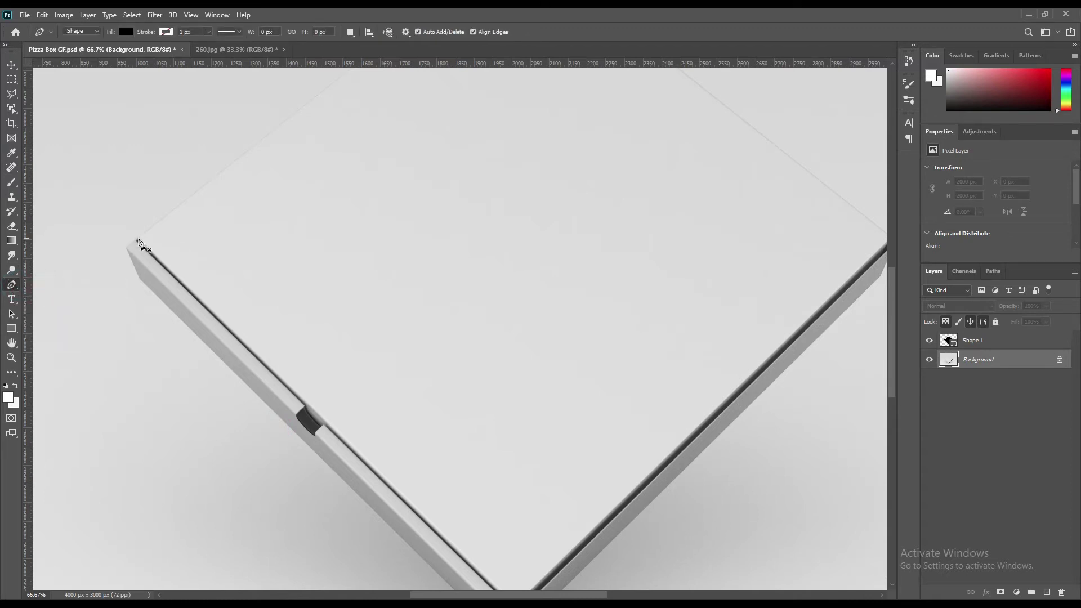
click(135, 239)
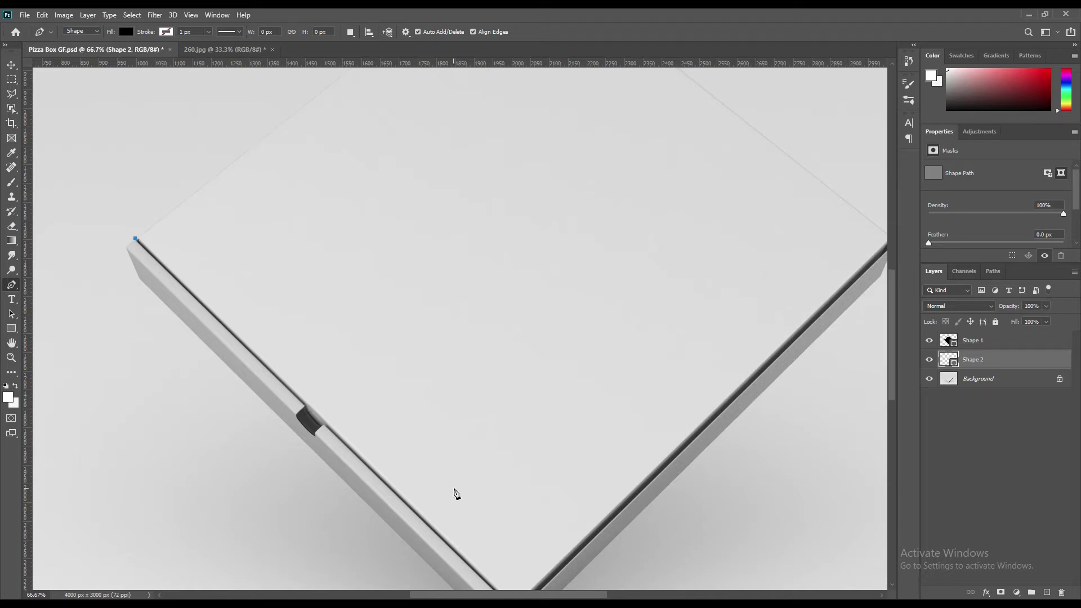
scroll(456, 494, down, 1)
drag(304, 388, 324, 407)
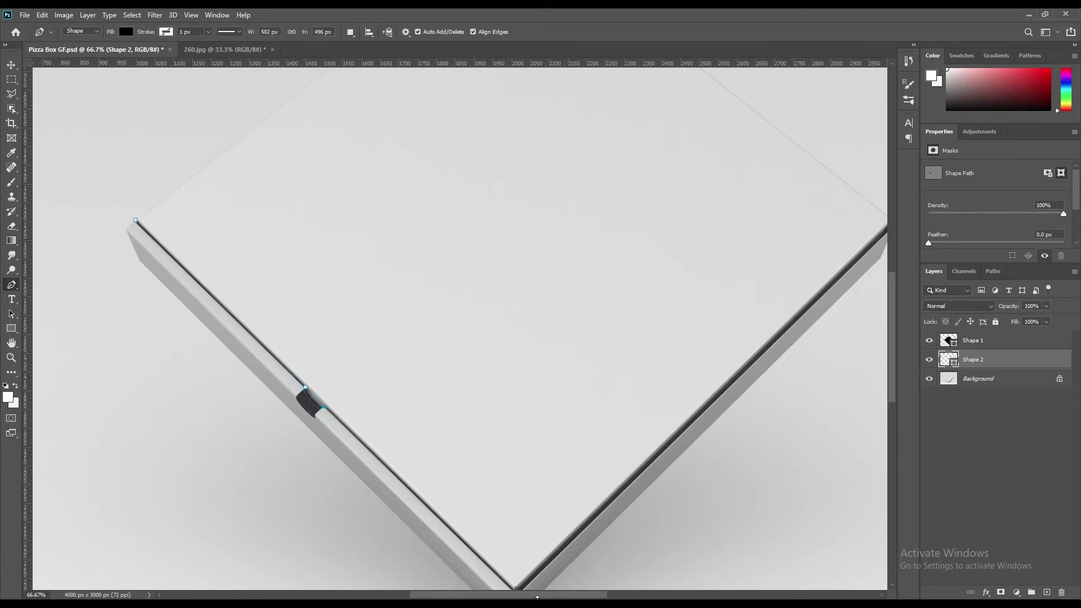
Step: Continue the second shape's path around the lid's front corner and along the right edge to just beyond the right corner
scroll(533, 550, down, 2)
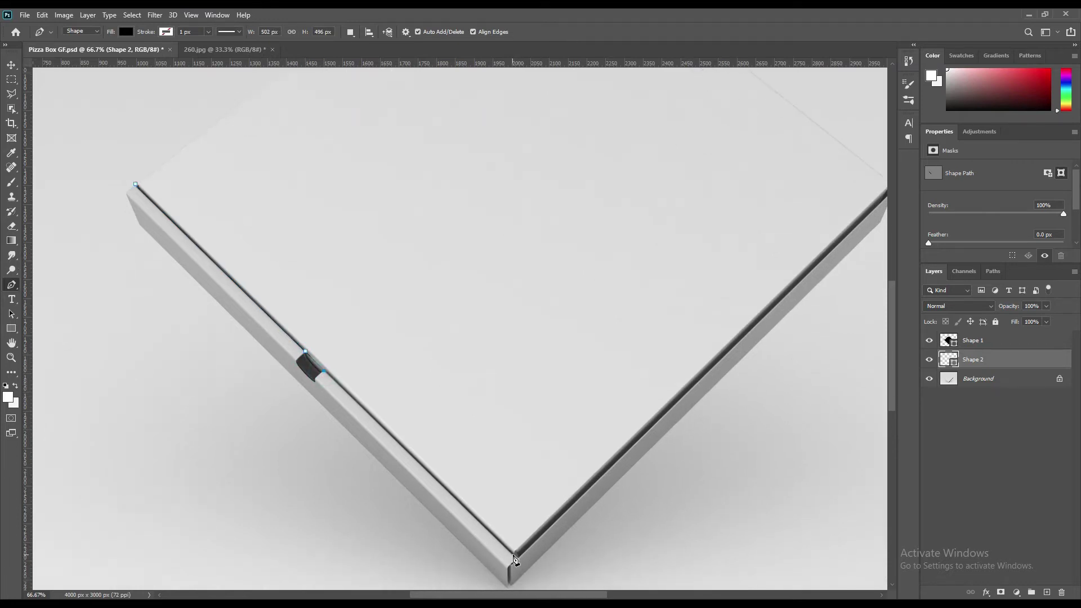
click(513, 556)
click(518, 563)
drag(770, 322, 702, 421)
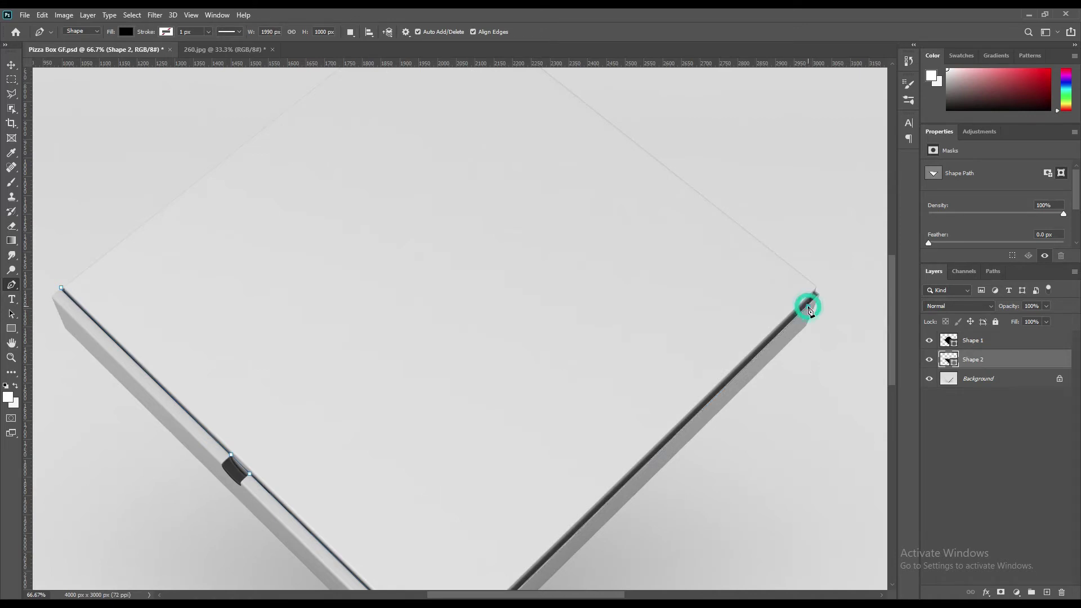
click(809, 306)
click(814, 291)
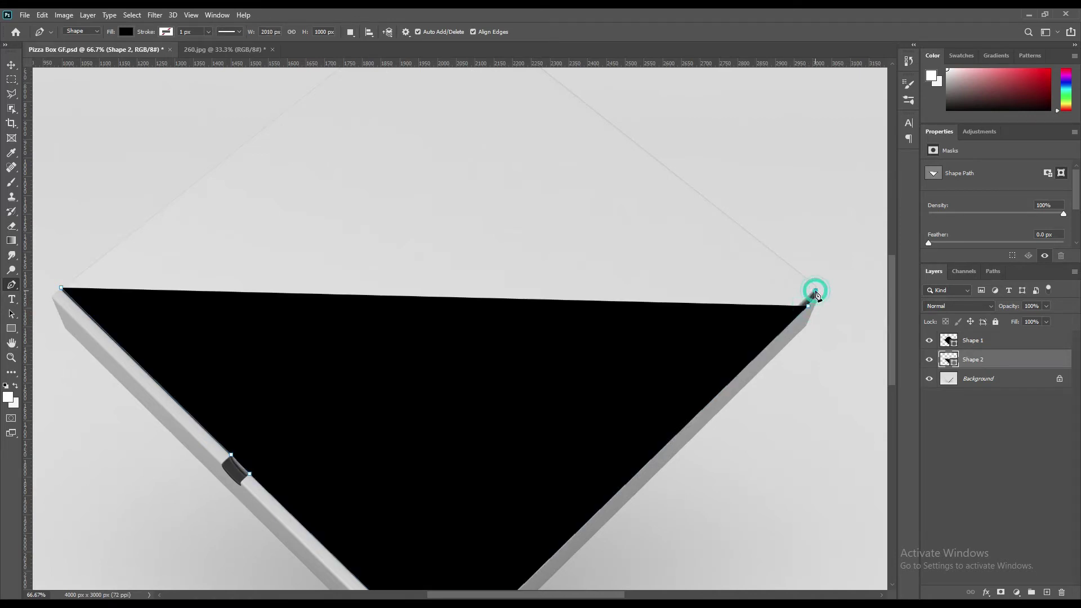
click(823, 286)
Step: Route the second shape's path loosely outside the box's back edges and close it at the lid's left corner
click(796, 194)
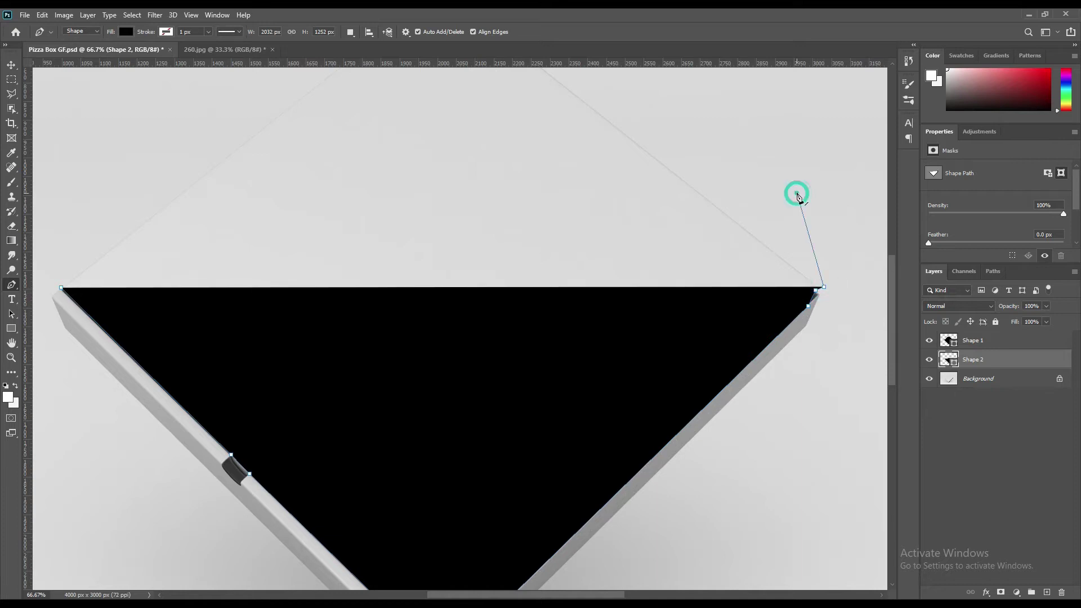
drag(660, 139, 796, 273)
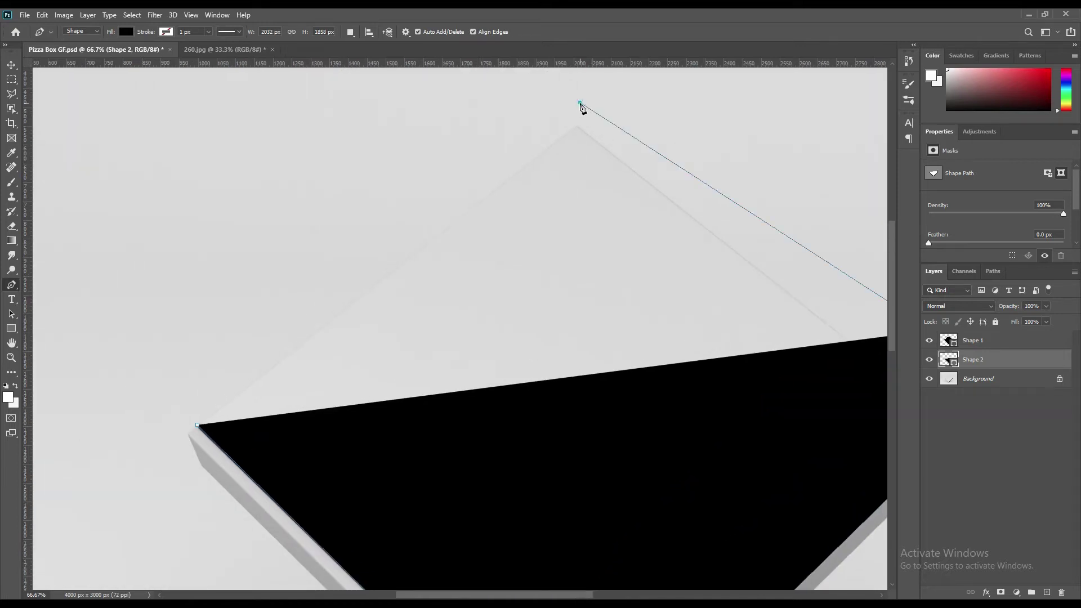
click(580, 103)
click(405, 164)
click(184, 402)
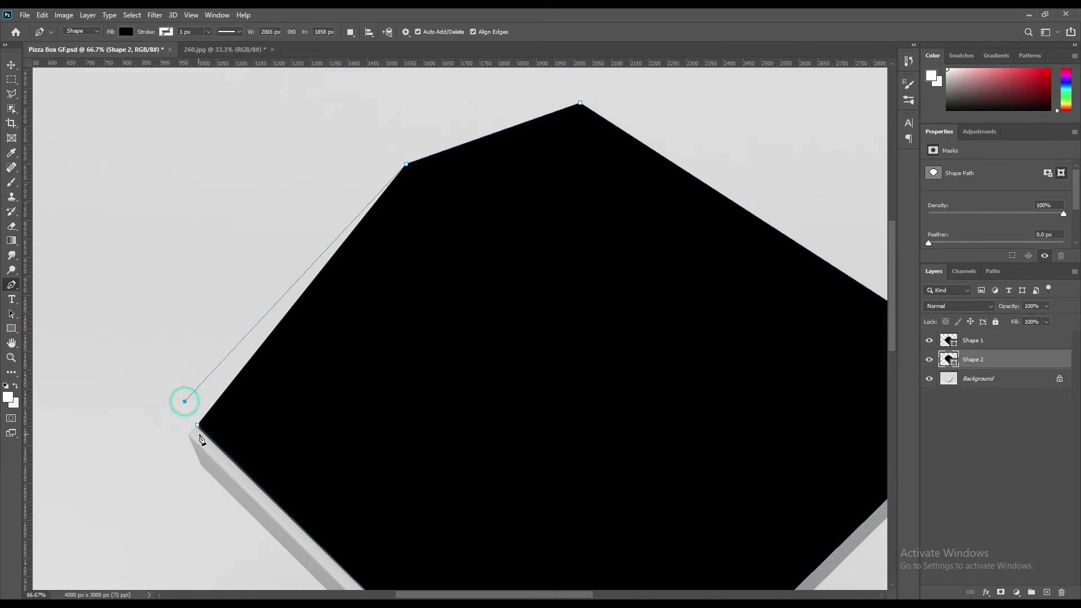
click(197, 425)
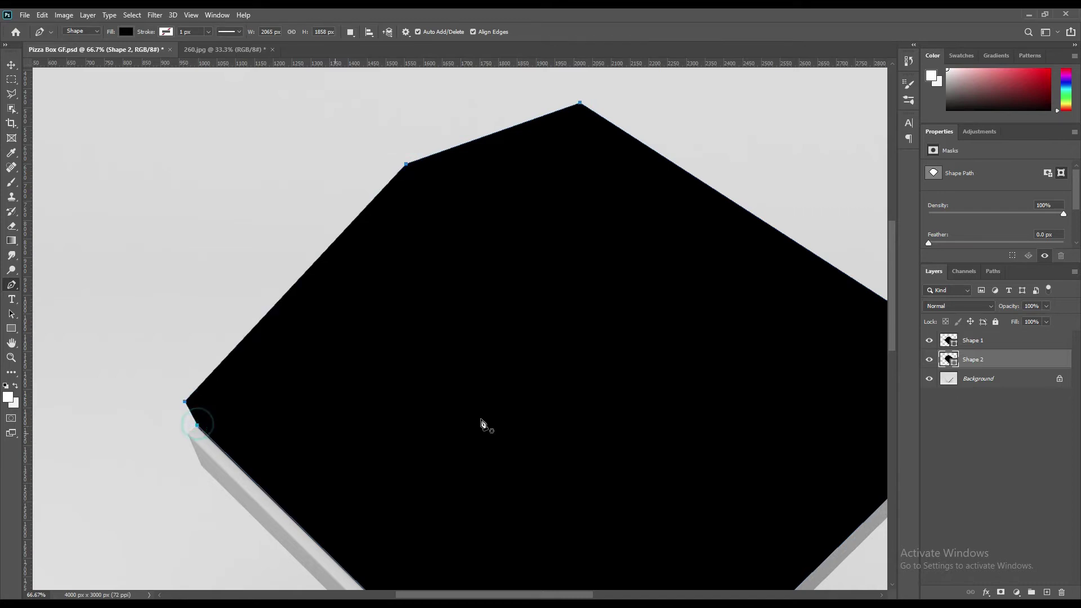
Step: Group the Shape 1 and Shape 2 layers and rename the group Object ID
click(994, 379)
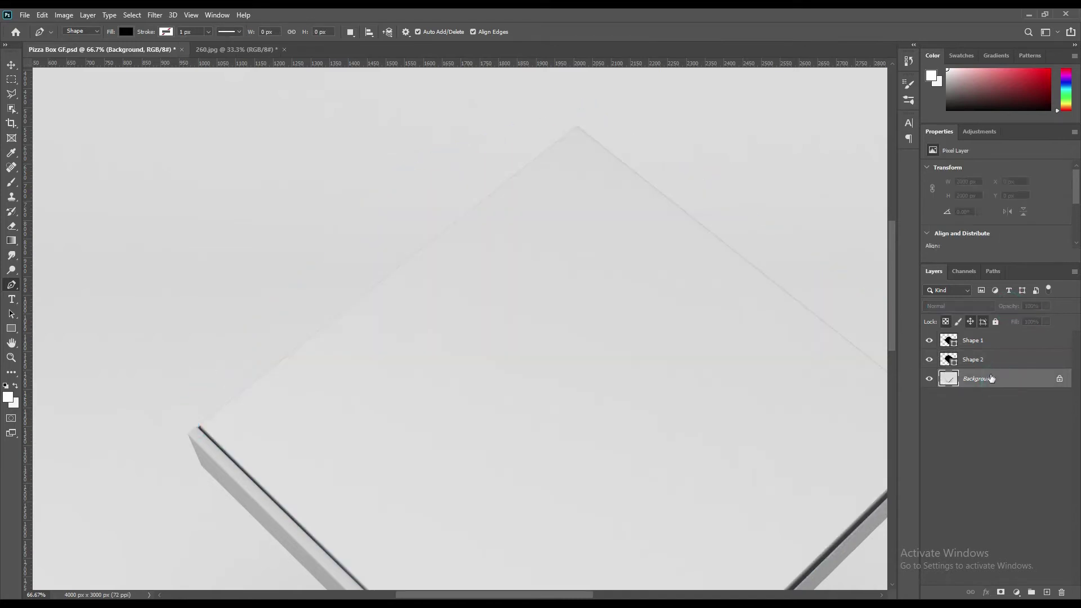
click(987, 361)
shift+click(983, 342)
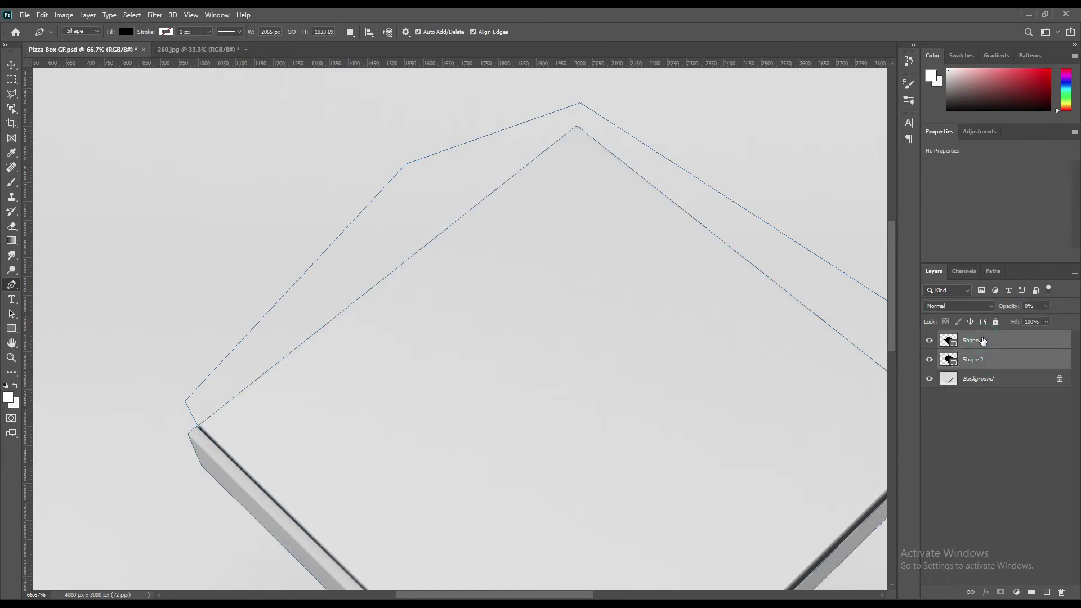
key(ctrl+0)
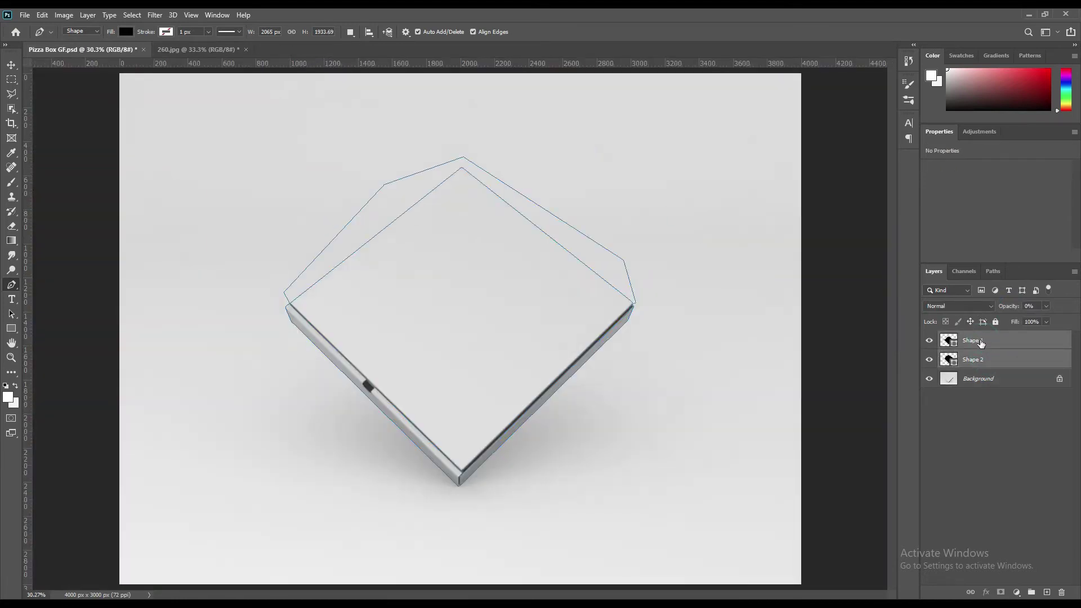
drag(989, 350, 1031, 593)
double_click(966, 340)
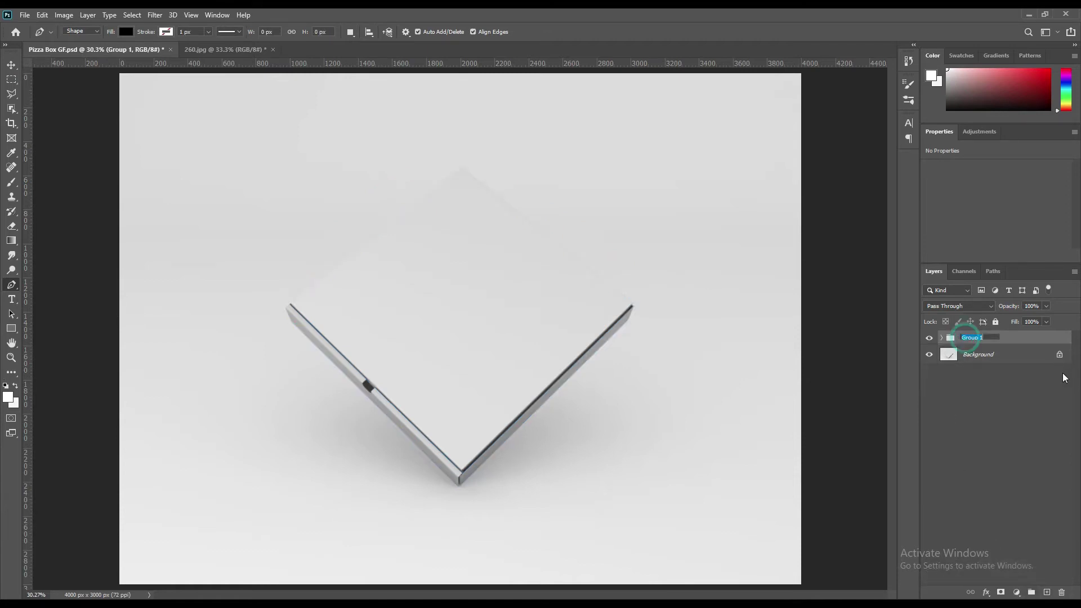
text(Obje)
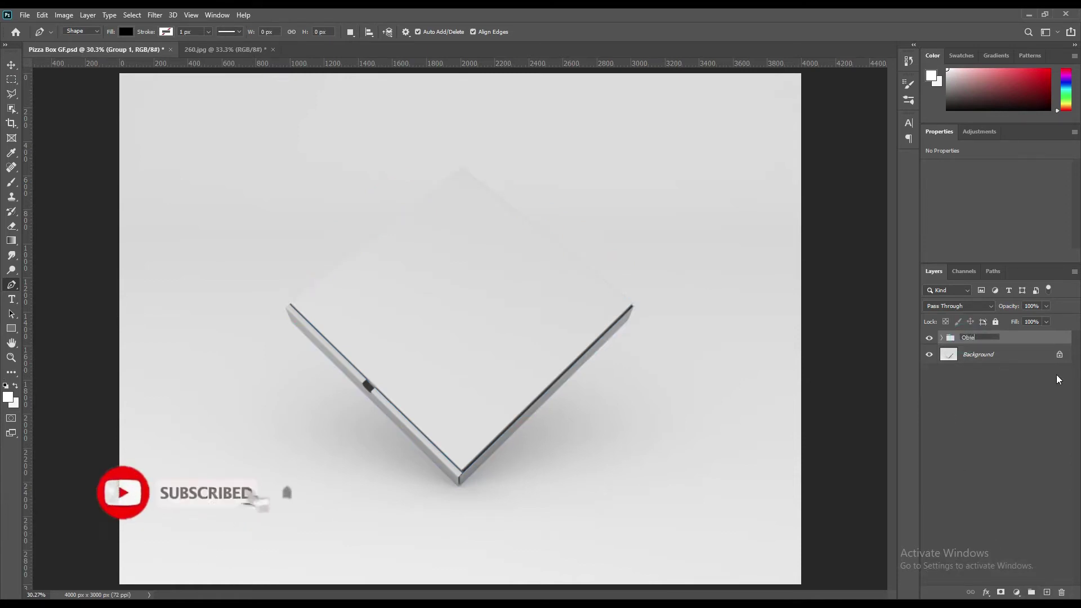
text(ct 1D)
key(Return)
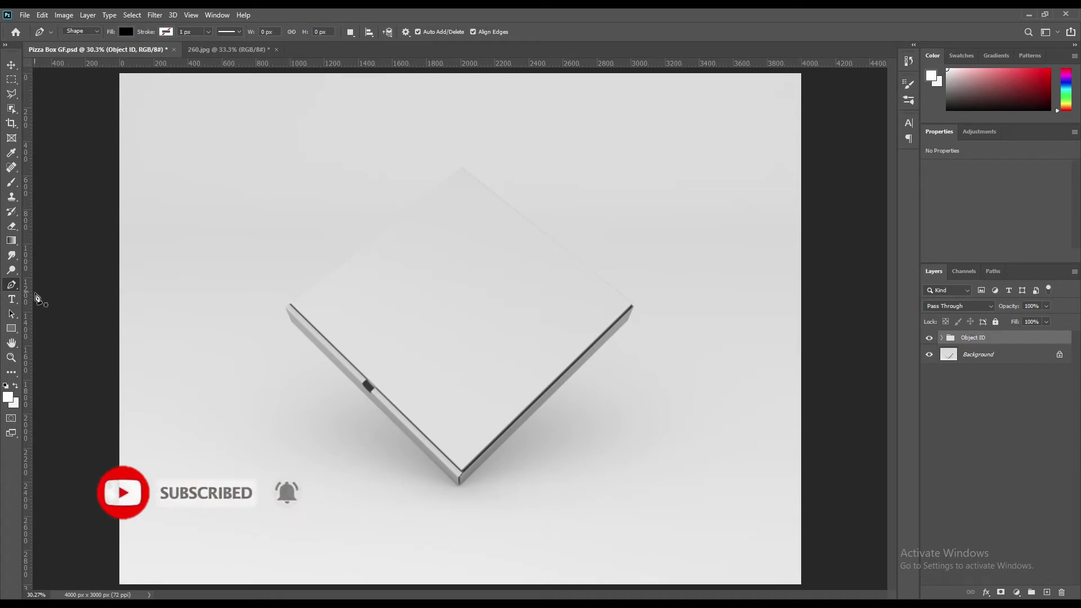
Step: Make a new anti-aliased selection with 0 px feather from the Shape 1 path in the Object ID group
click(12, 328)
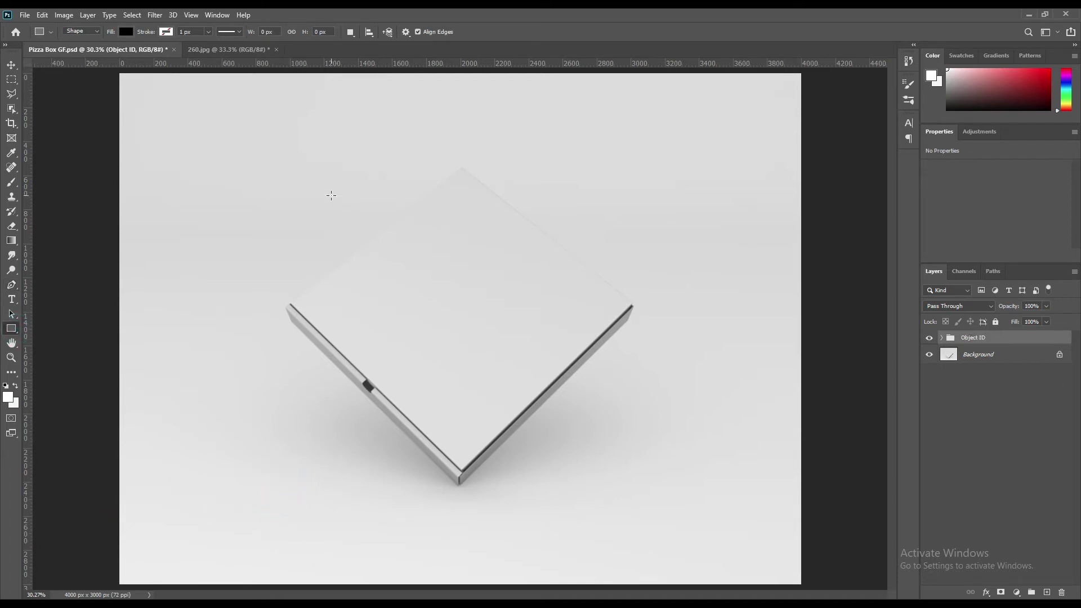
click(941, 338)
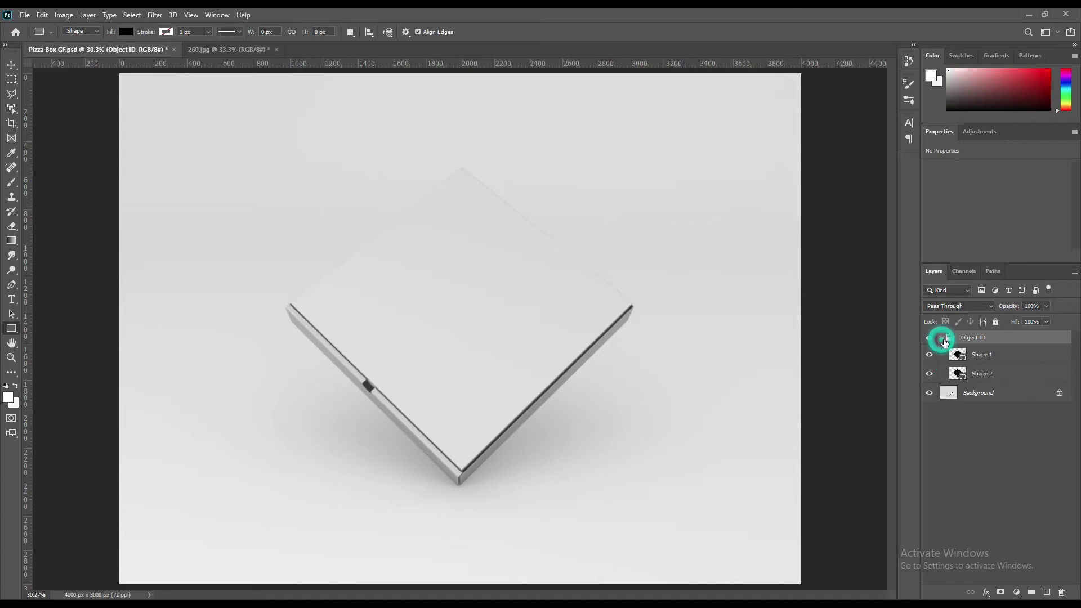
click(963, 359)
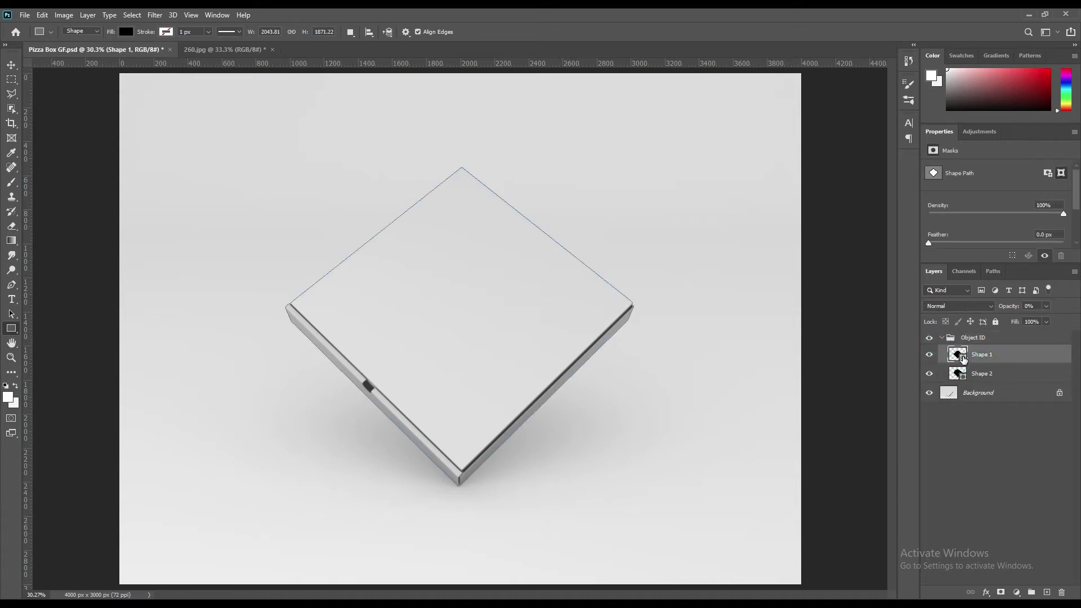
right_click(491, 293)
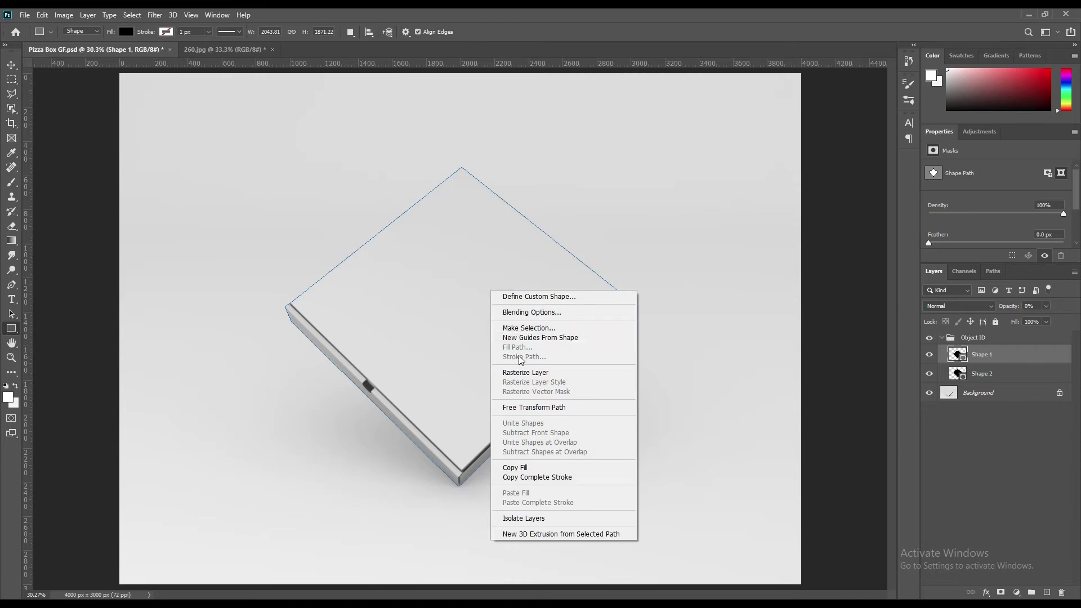
click(529, 327)
click(598, 170)
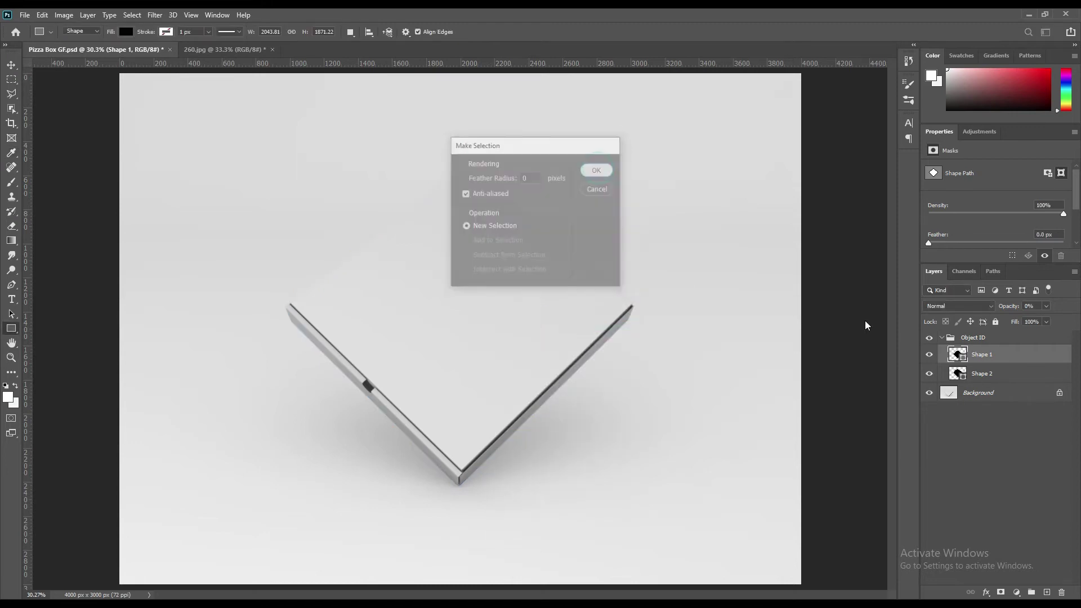
Step: Add an orange Solid Color fill layer (ff8706) above the Background, masked by the box selection
click(983, 394)
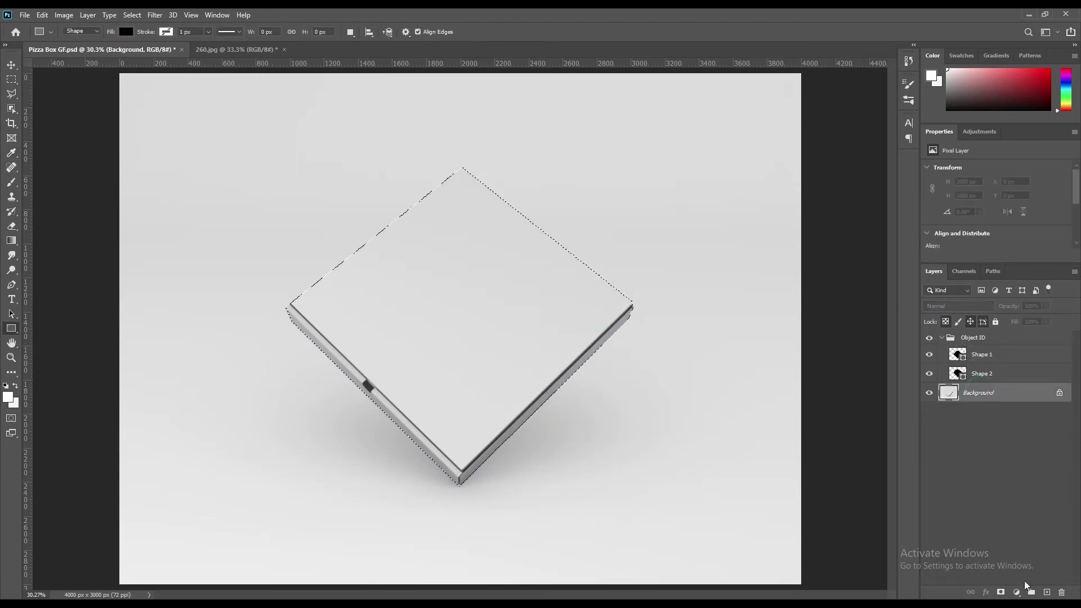
click(1017, 592)
click(1033, 397)
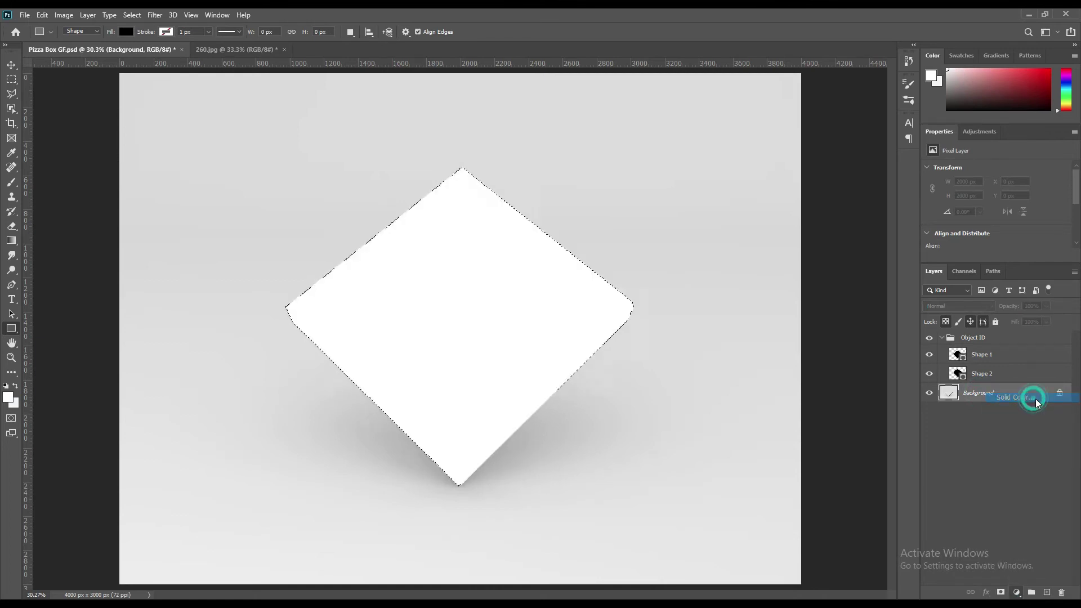
click(772, 159)
click(789, 289)
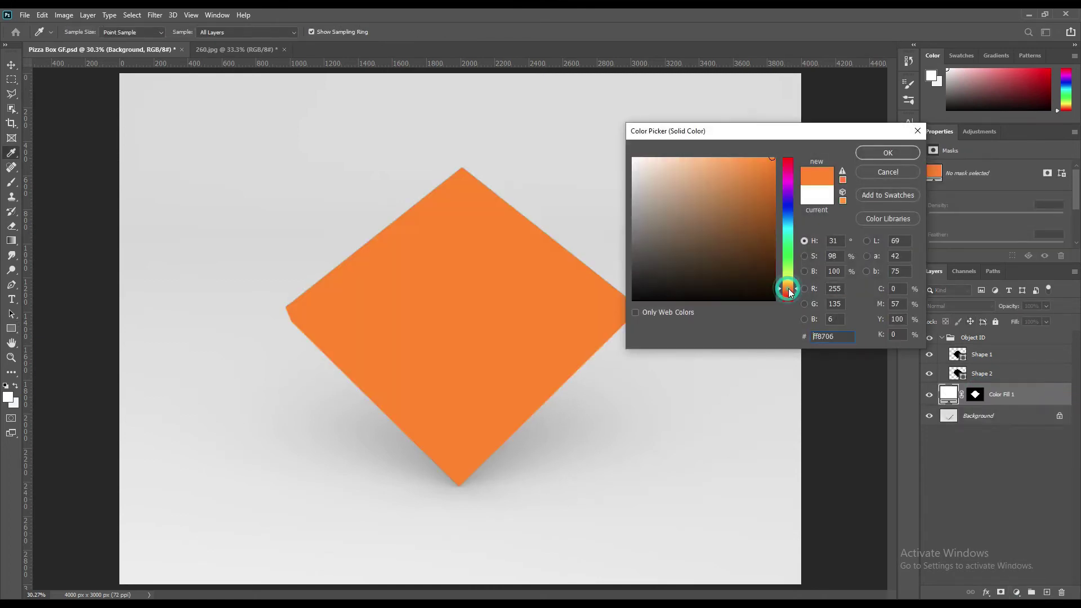
click(868, 150)
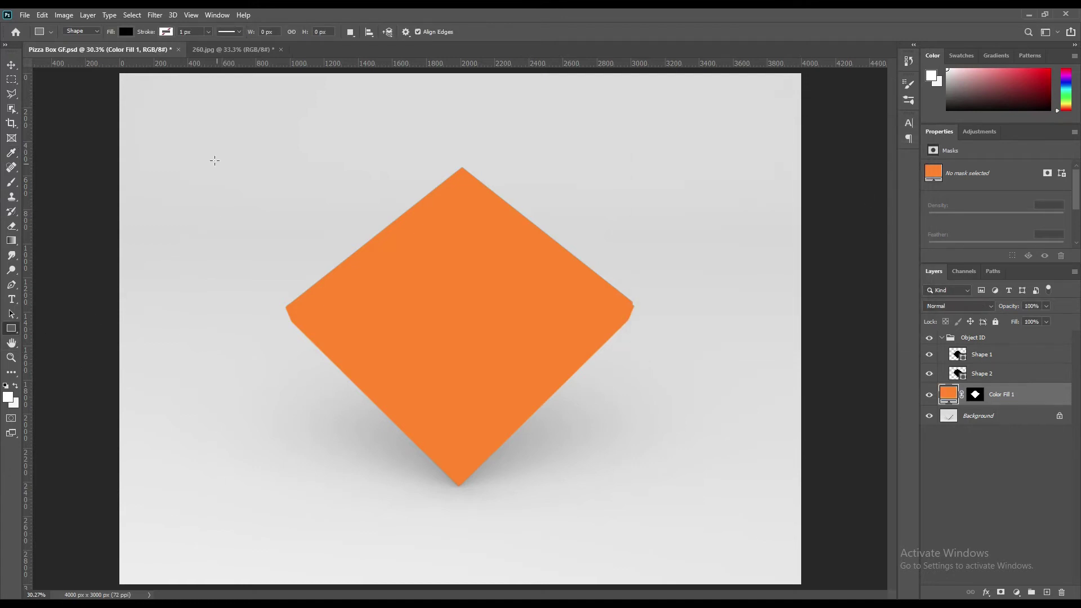
Step: Draw a black square of about 1820 px above the orange fill and lower the fill layer's opacity
drag(214, 146, 516, 543)
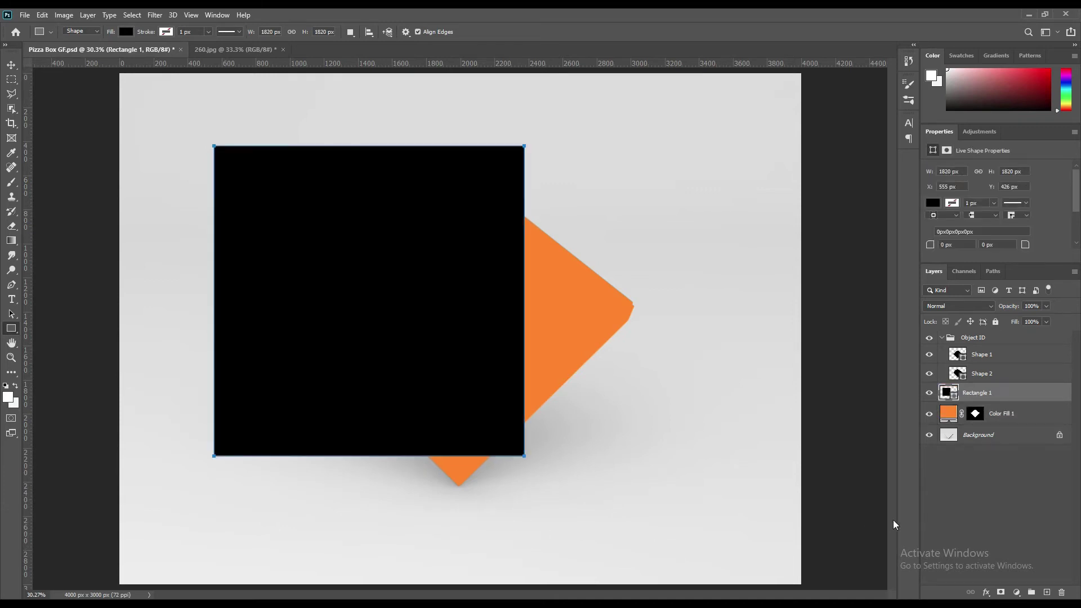
click(1016, 414)
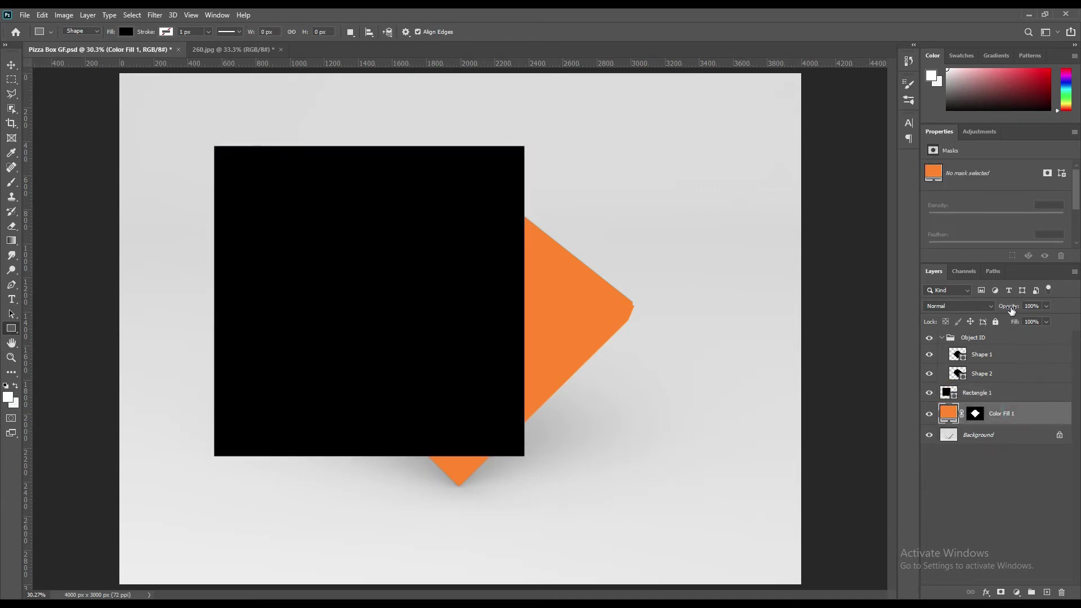
drag(1008, 305, 968, 305)
Step: Try the black square as a smart object at 30% opacity, undo the conversion and restore its opacity to 100%
click(1002, 393)
key(Return)
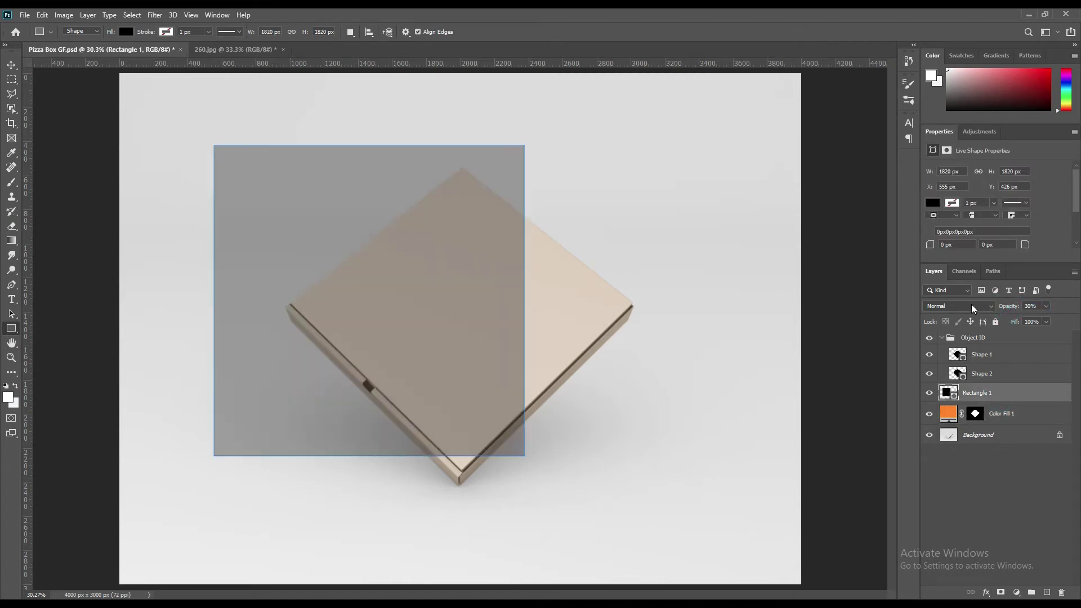
key(ctrl+t)
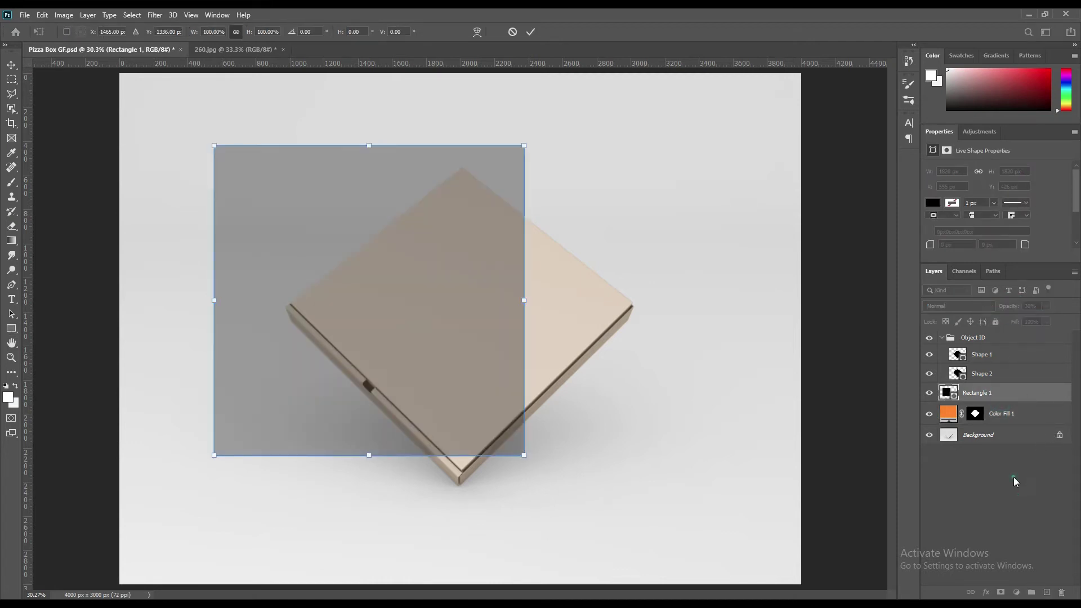
click(999, 395)
right_click(999, 394)
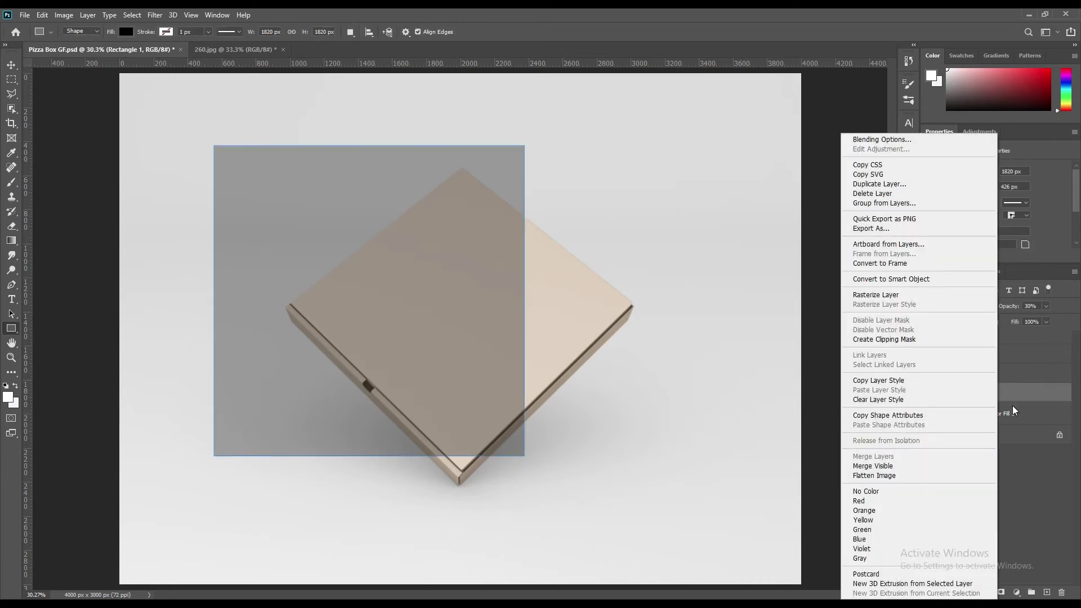
click(908, 280)
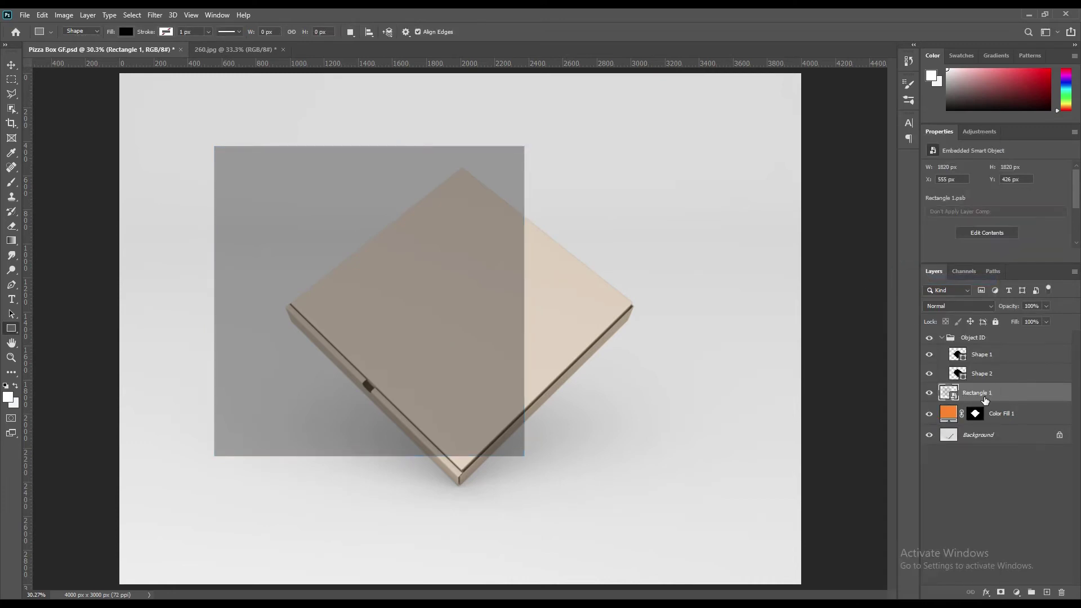
key(ctrl+z)
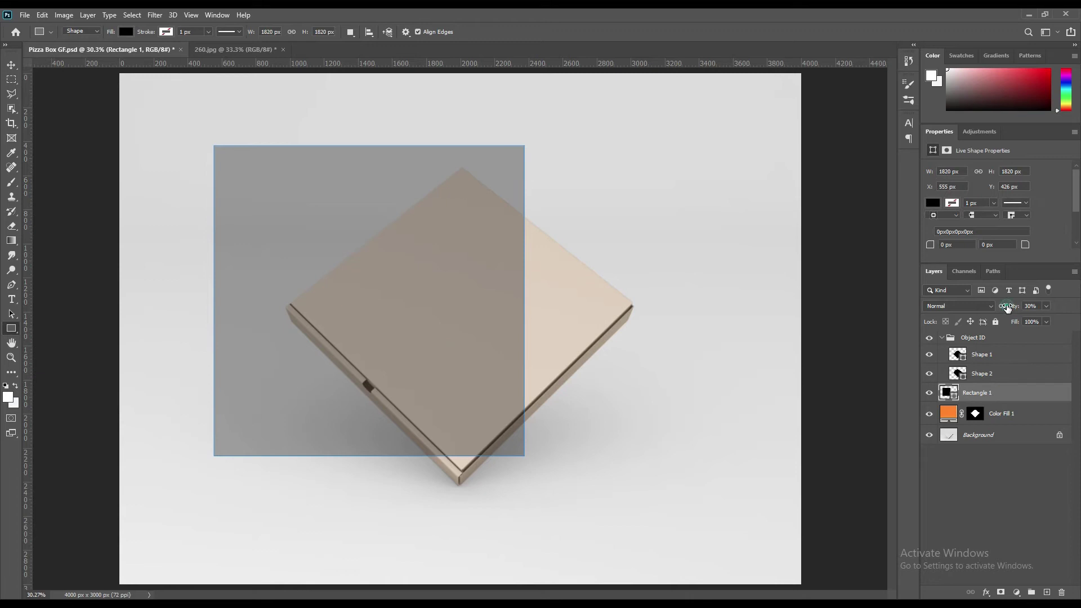
drag(1007, 307, 1037, 373)
Step: Convert the Rectangle 1 layer to a smart object and set its opacity to 43%
right_click(1022, 394)
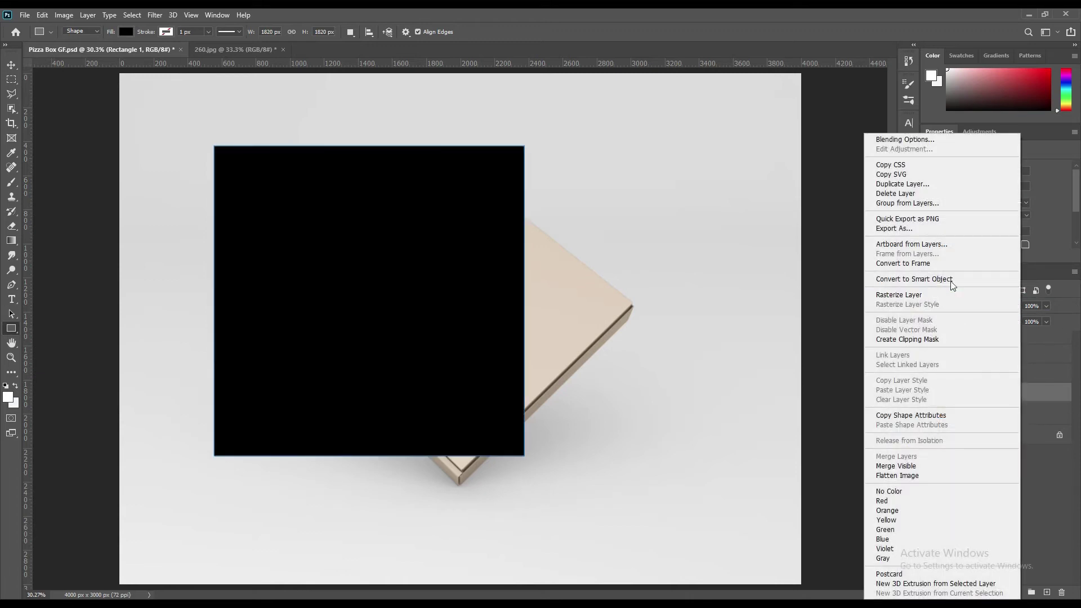
click(1038, 519)
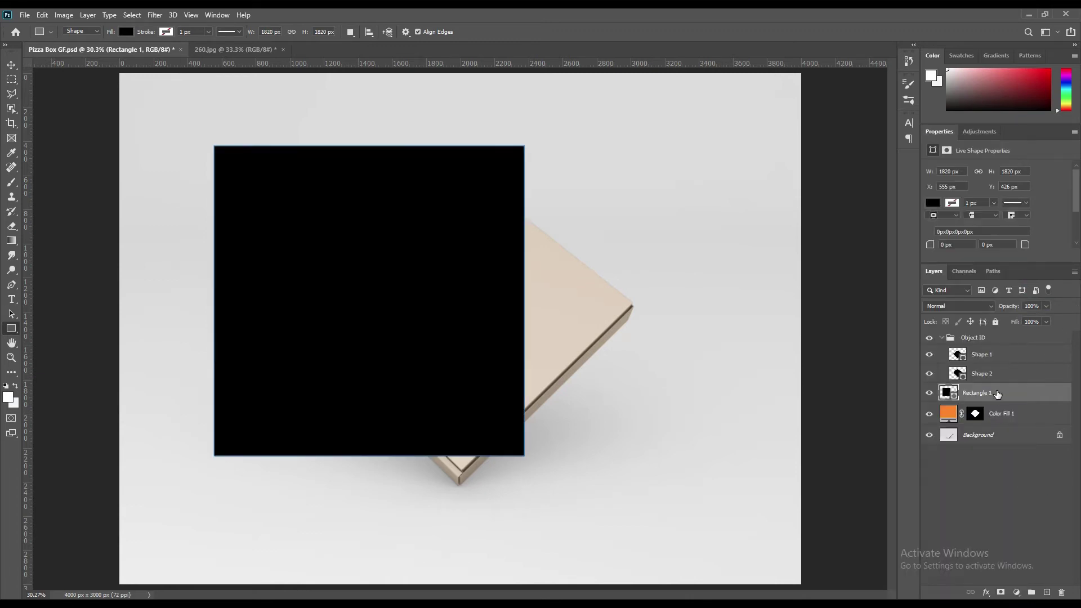
right_click(997, 394)
click(957, 295)
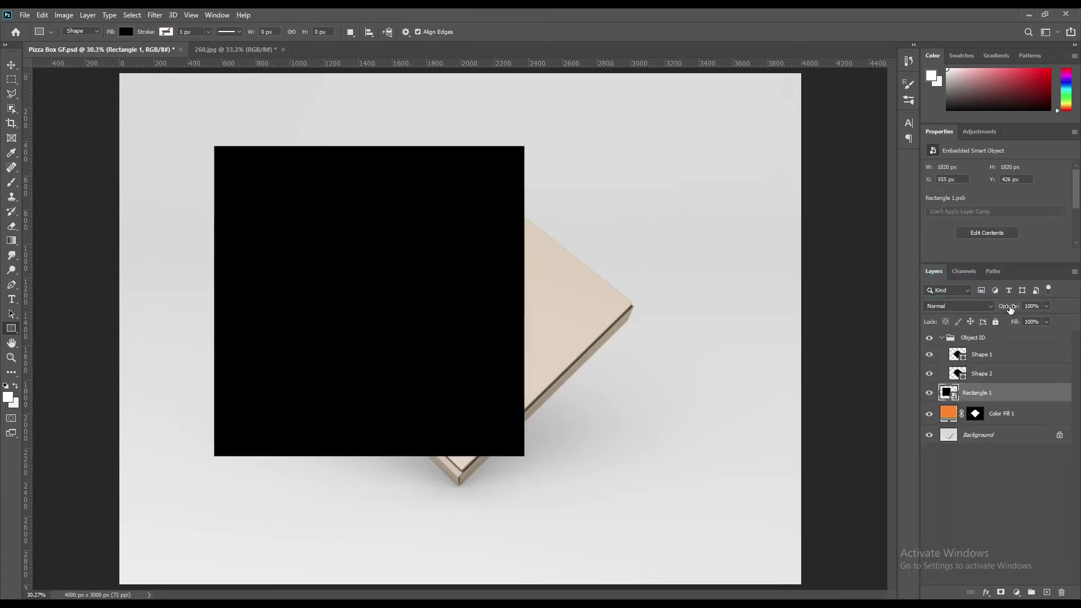
drag(1009, 308, 979, 308)
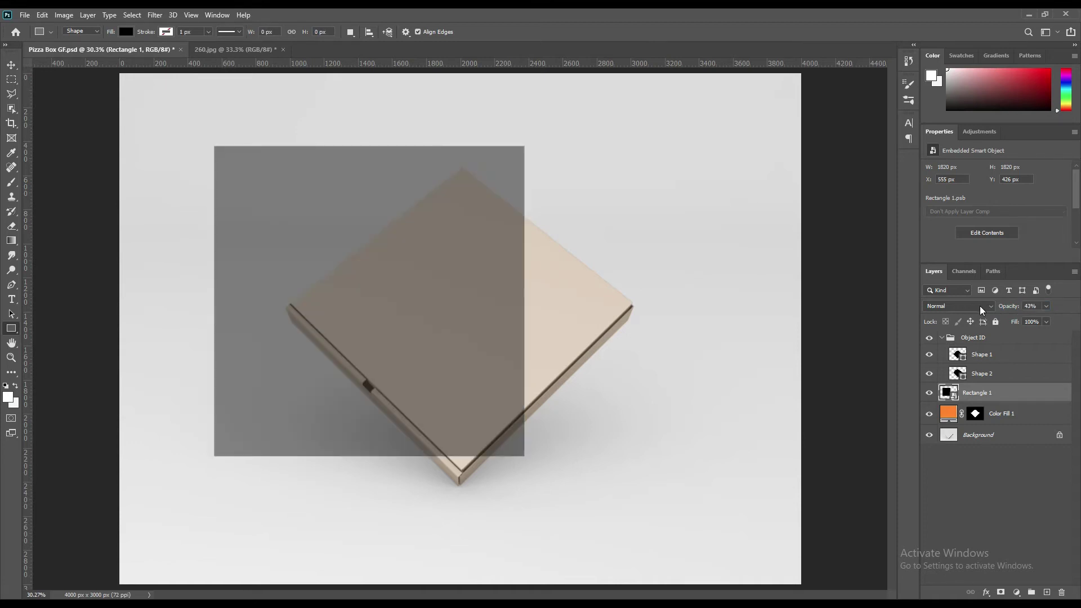
Step: Distort the semi-transparent Rectangle 1 smart object so its four corners match the corners of the pizza box lid
key(ctrl+t)
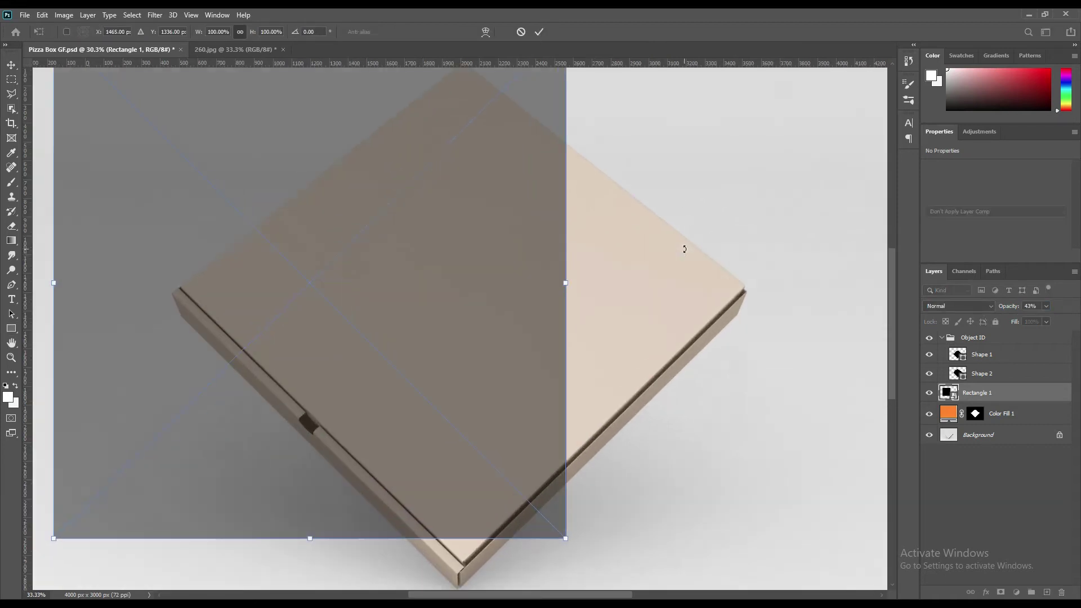
ctrl+click(304, 119)
right_click(396, 227)
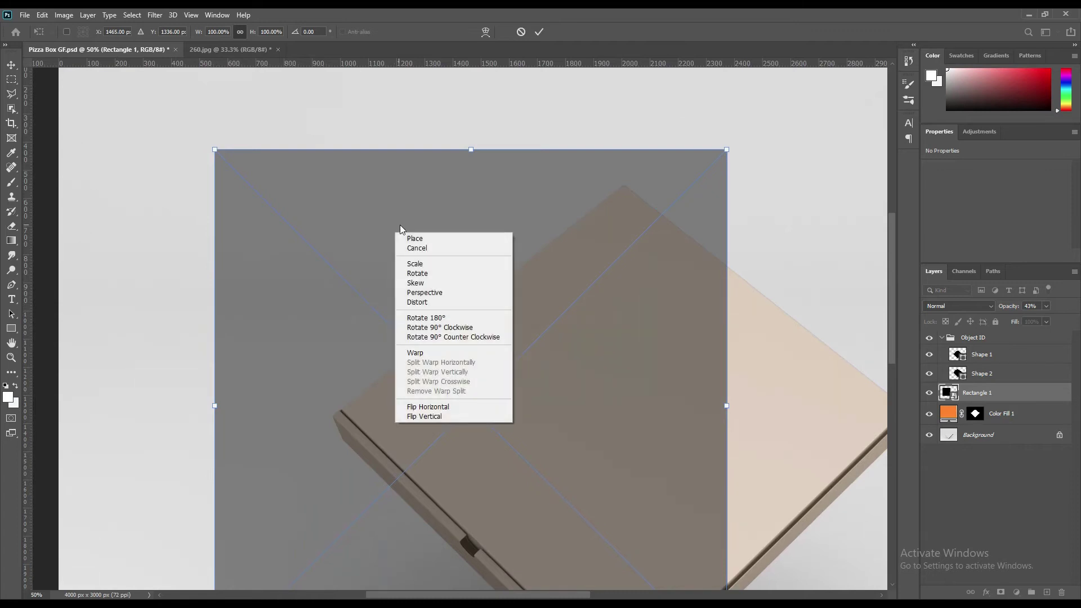
click(454, 302)
drag(214, 151, 622, 181)
scroll(543, 465, down, 3)
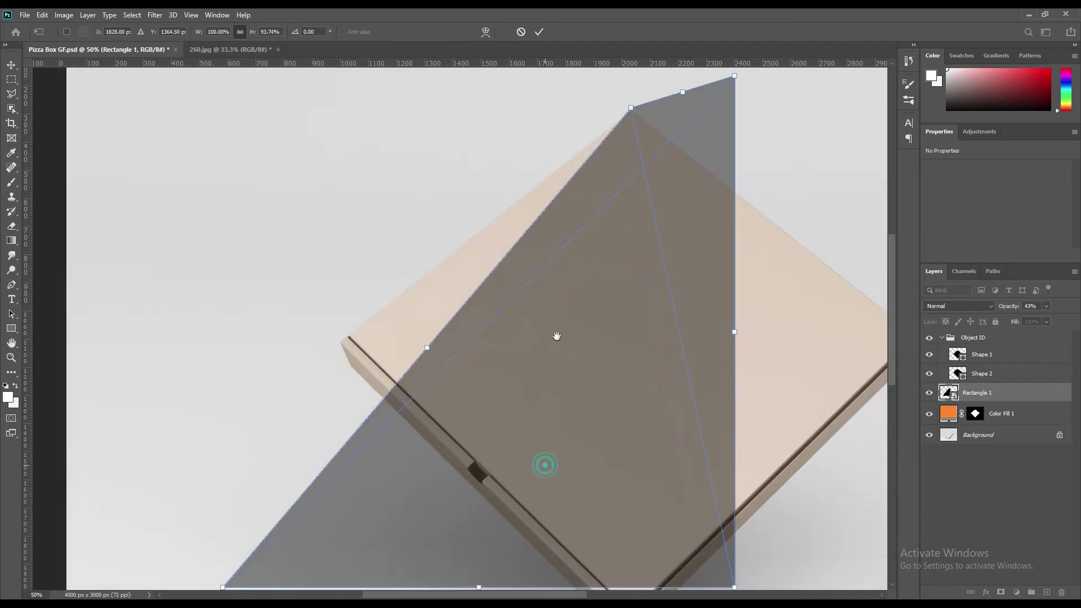
drag(227, 532, 349, 278)
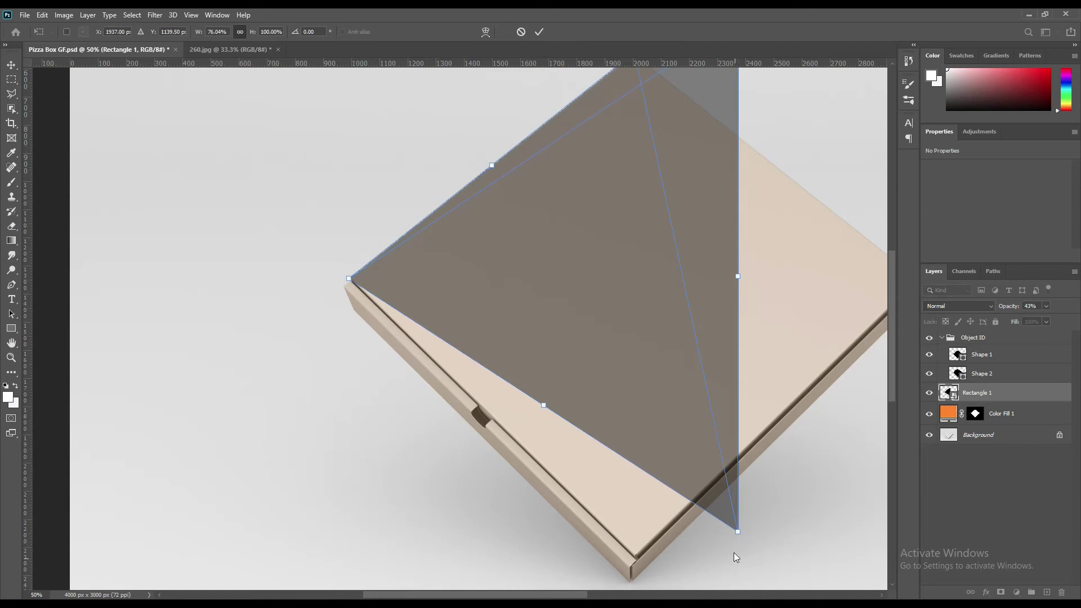
drag(739, 533, 639, 563)
drag(745, 275, 628, 383)
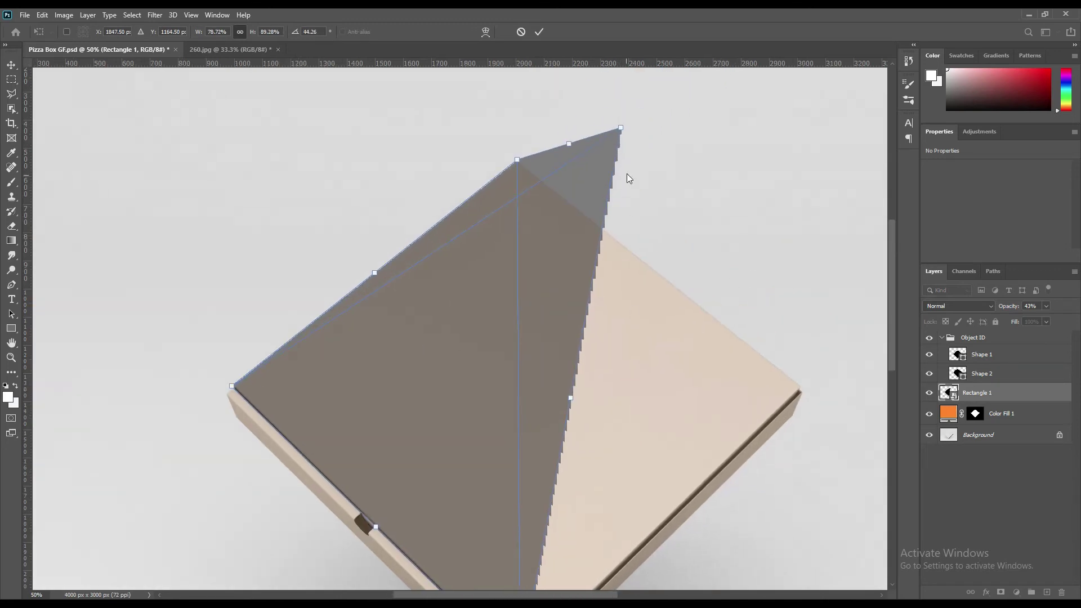
drag(622, 129, 804, 388)
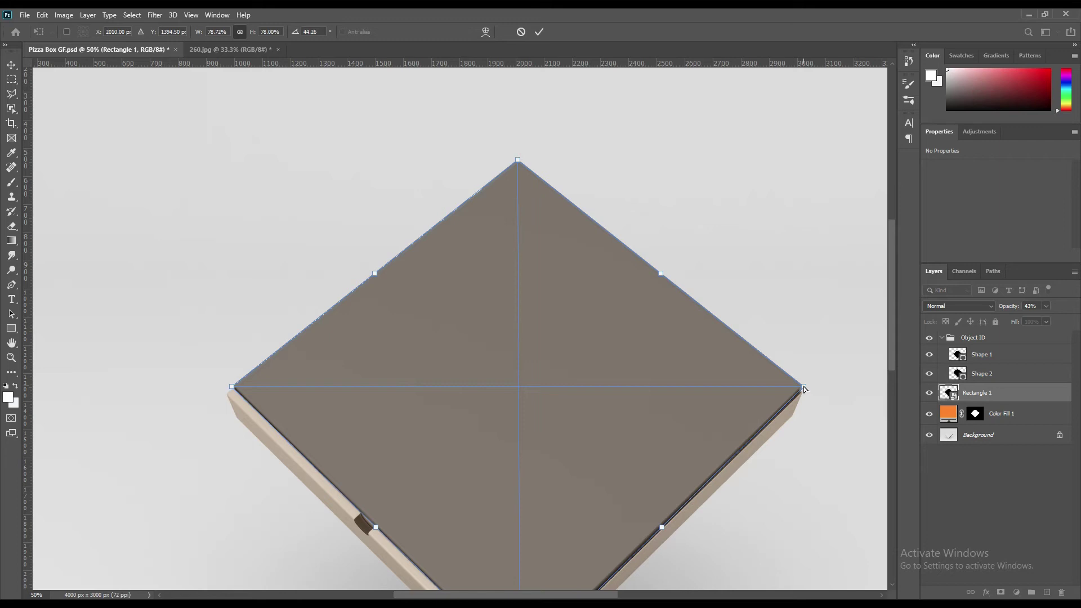
click(539, 32)
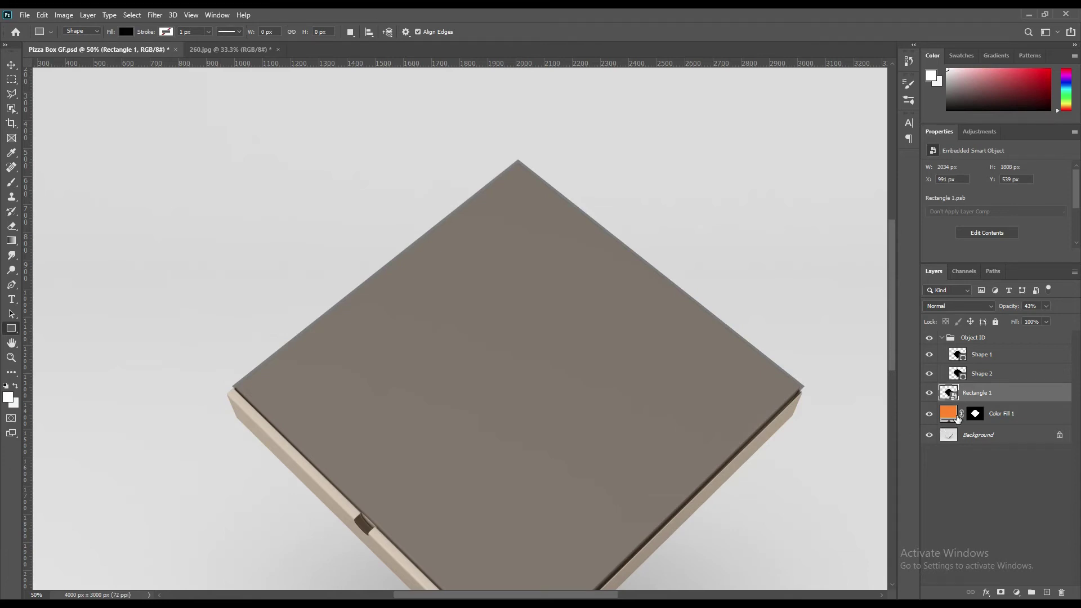
Step: Load the traced Shape 2 outline as a selection and use it to mask the Rectangle 1 smart object
ctrl+click(962, 359)
ctrl+click(964, 374)
click(1001, 593)
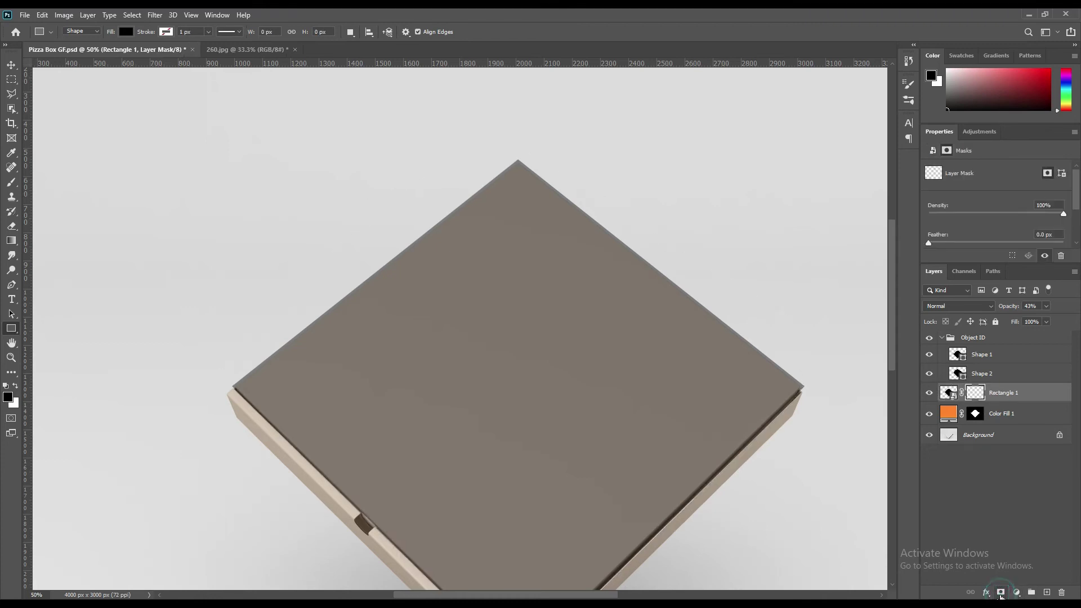
click(997, 494)
Step: Select the inverse of the Color Fill 1 mask and brush black on Rectangle 1's mask along the lid's upper edges, then deselect
ctrl+click(977, 417)
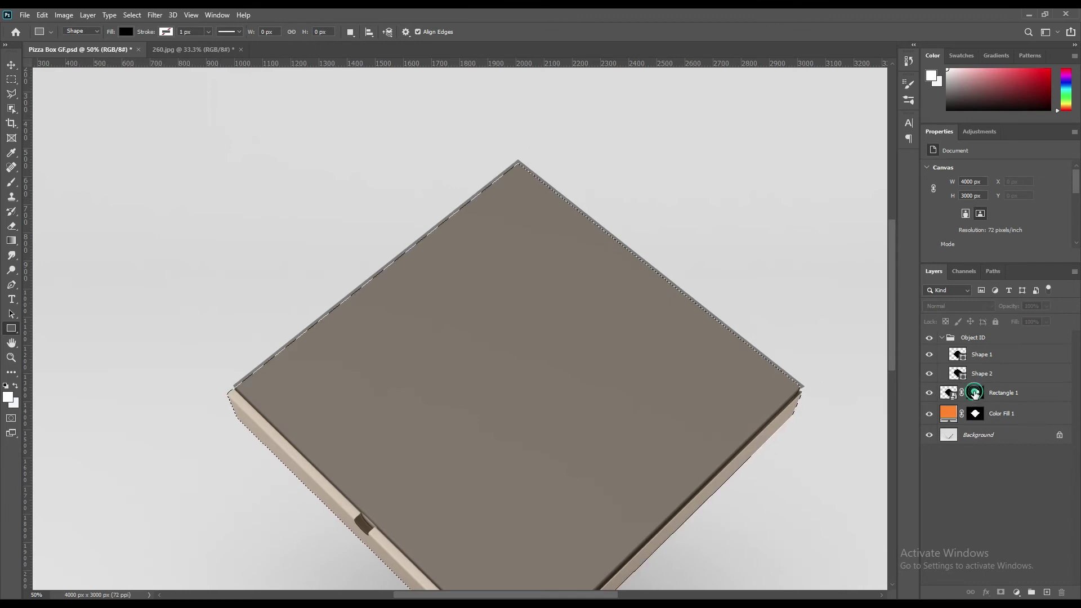
click(976, 392)
click(979, 394)
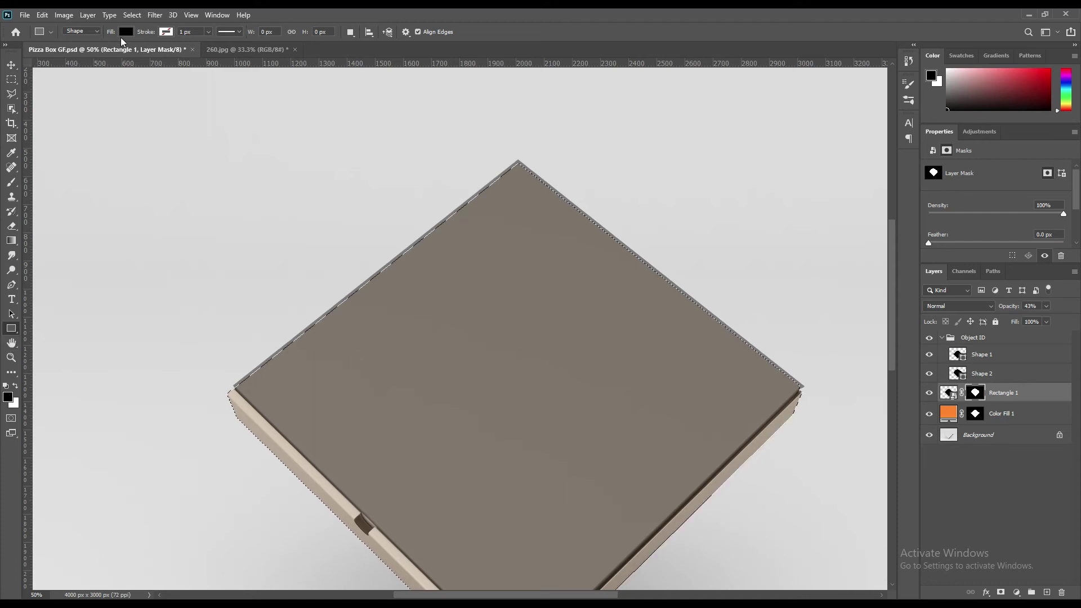
click(132, 15)
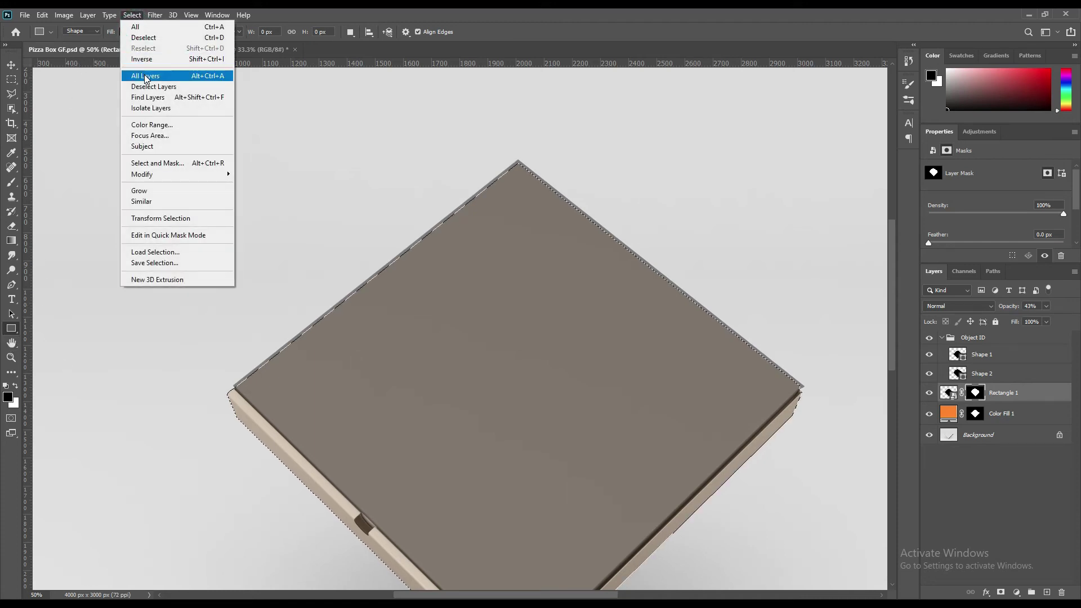
click(149, 59)
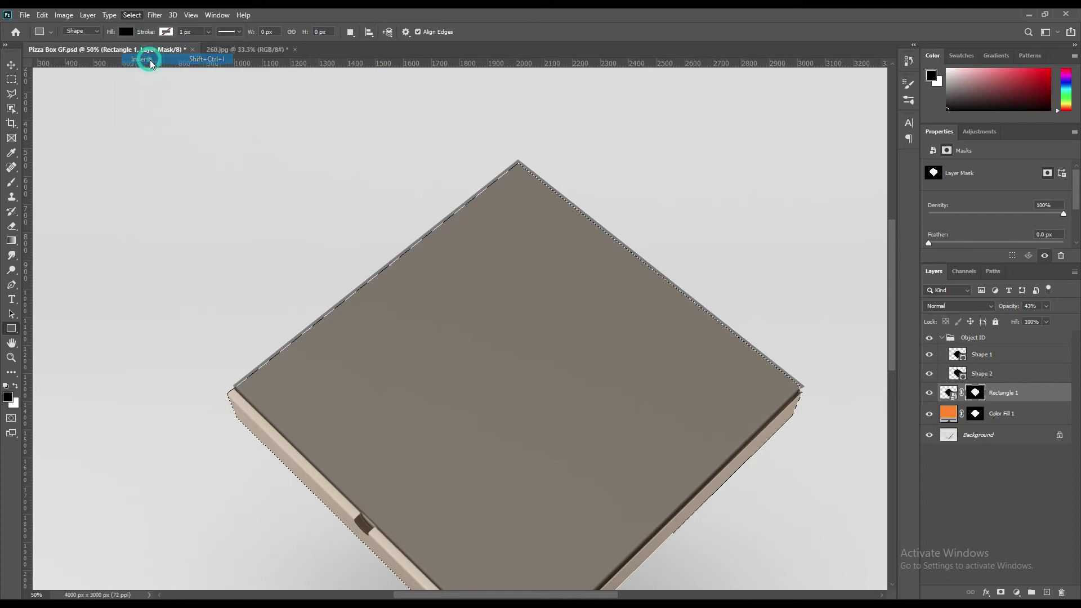
click(11, 182)
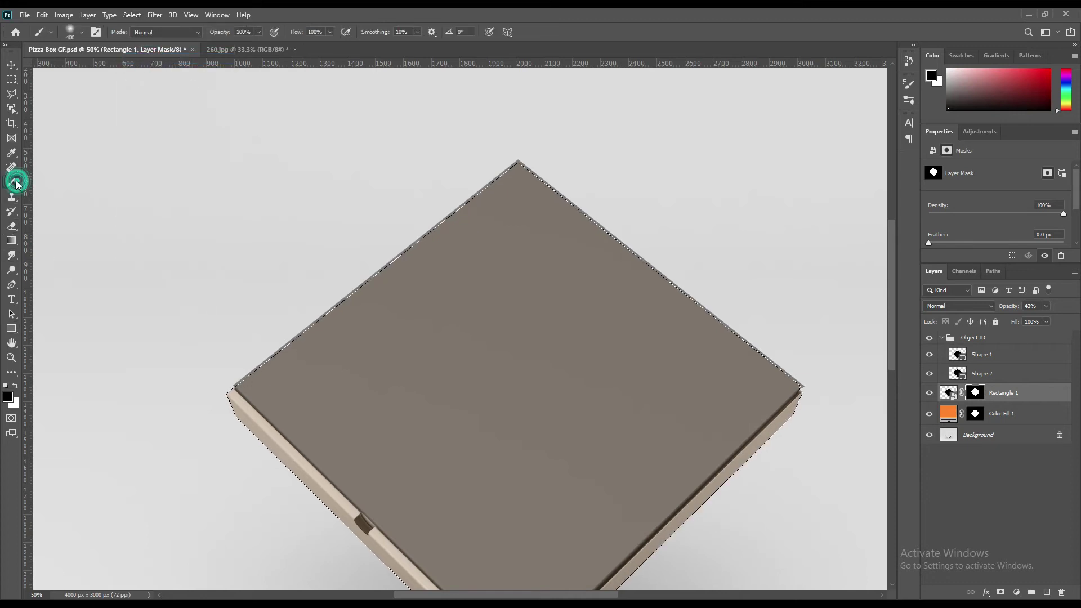
click(9, 398)
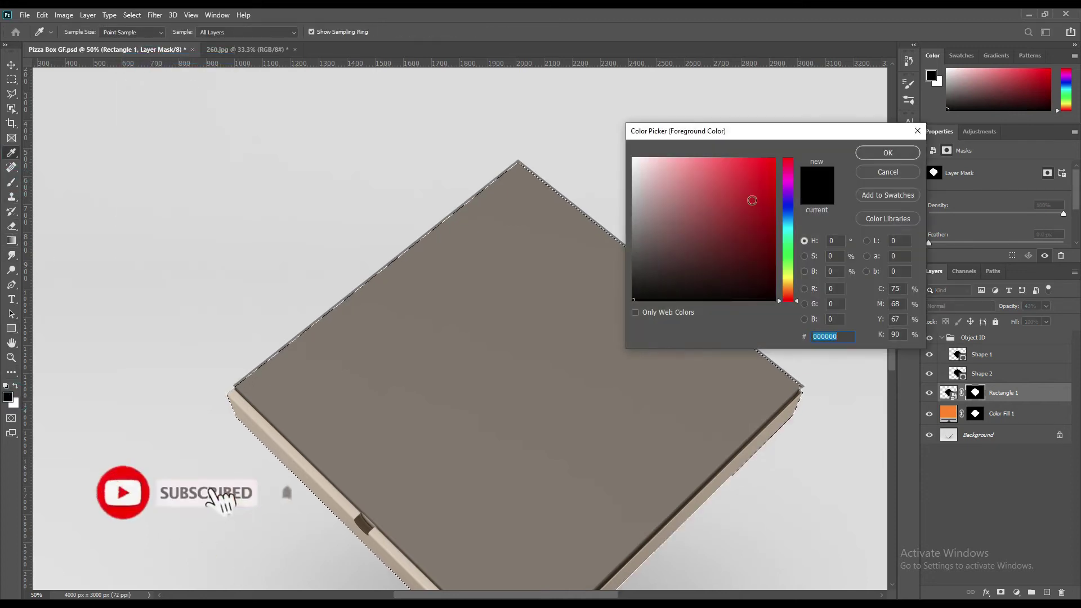
click(872, 150)
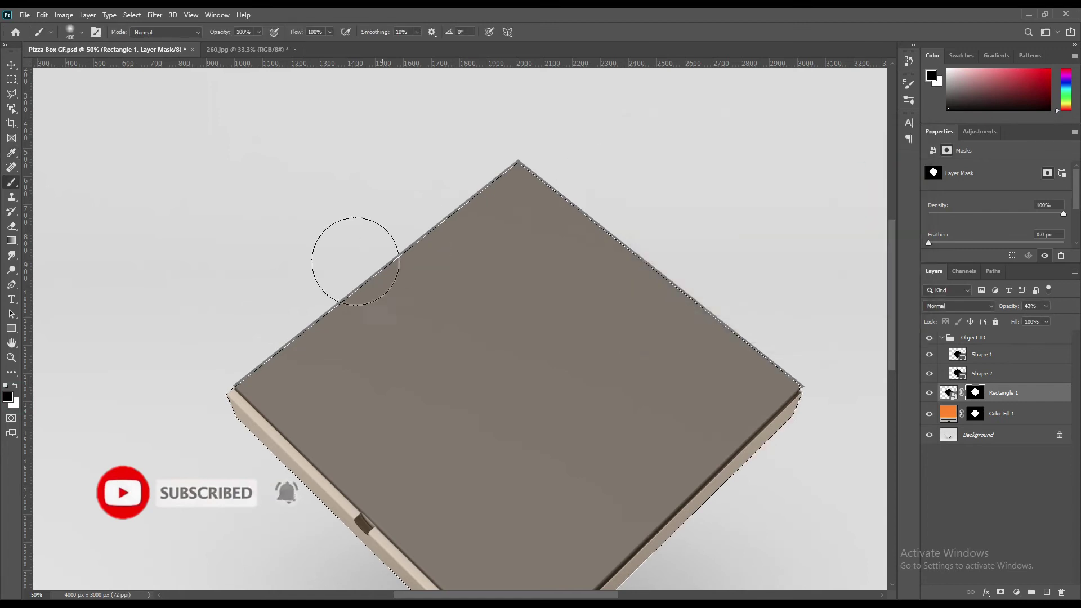
mouse_move(229, 362)
mouse_down()
mouse_move(398, 253)
mouse_move(516, 159)
mouse_move(586, 198)
mouse_move(697, 292)
mouse_move(722, 334)
mouse_move(801, 374)
mouse_move(772, 352)
mouse_up()
key(ctrl+d)
Step: Set the opacity of Rectangle 1 and Color Fill 1 to 100% and collapse the Object ID group
drag(1005, 309, 1021, 306)
click(996, 415)
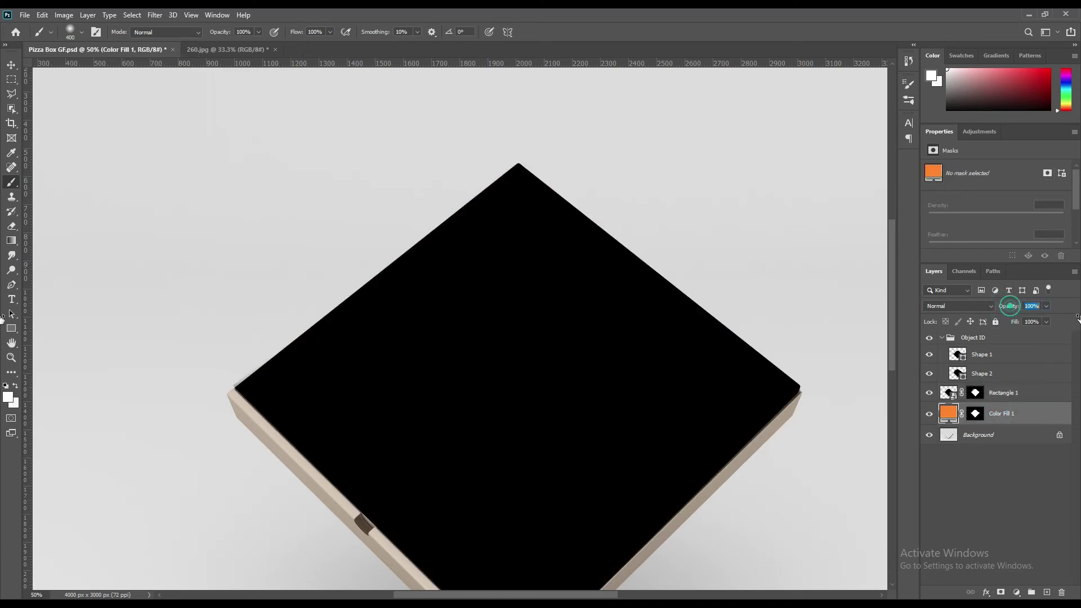
click(943, 338)
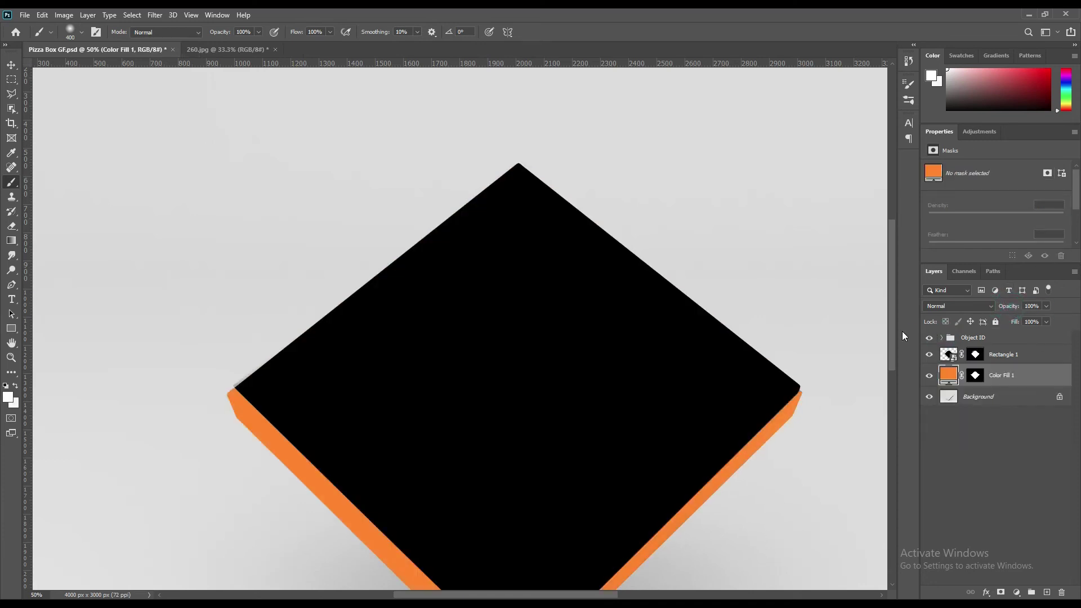
key(ctrl+0)
click(961, 417)
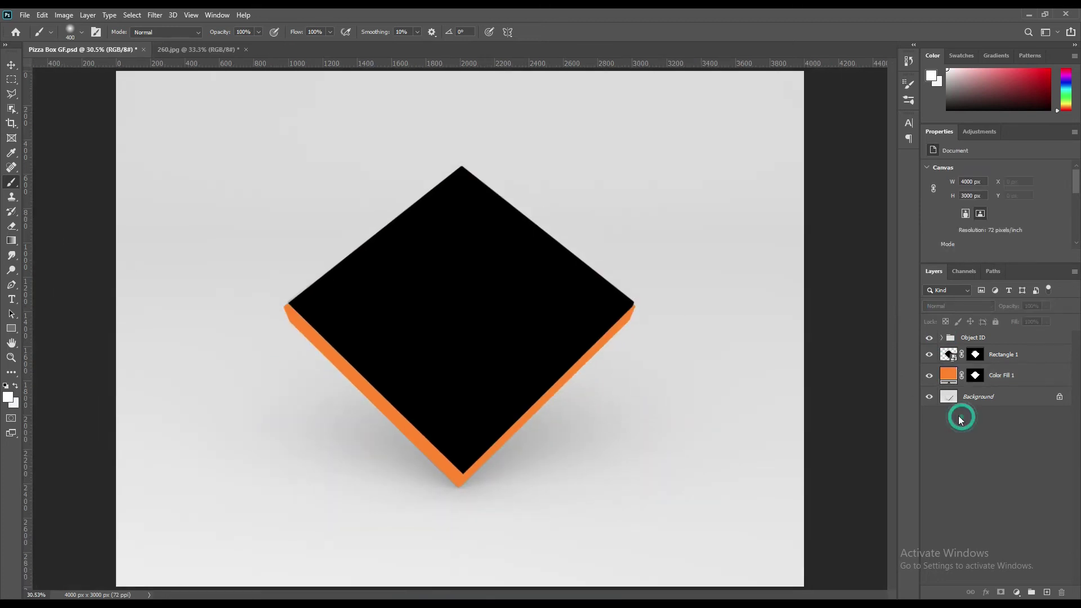
Step: Open the Rectangle 1 smart object's contents and bring in the food menu artwork from 260.jpg, aligned to the canvas's upper-left corner
double_click(951, 357)
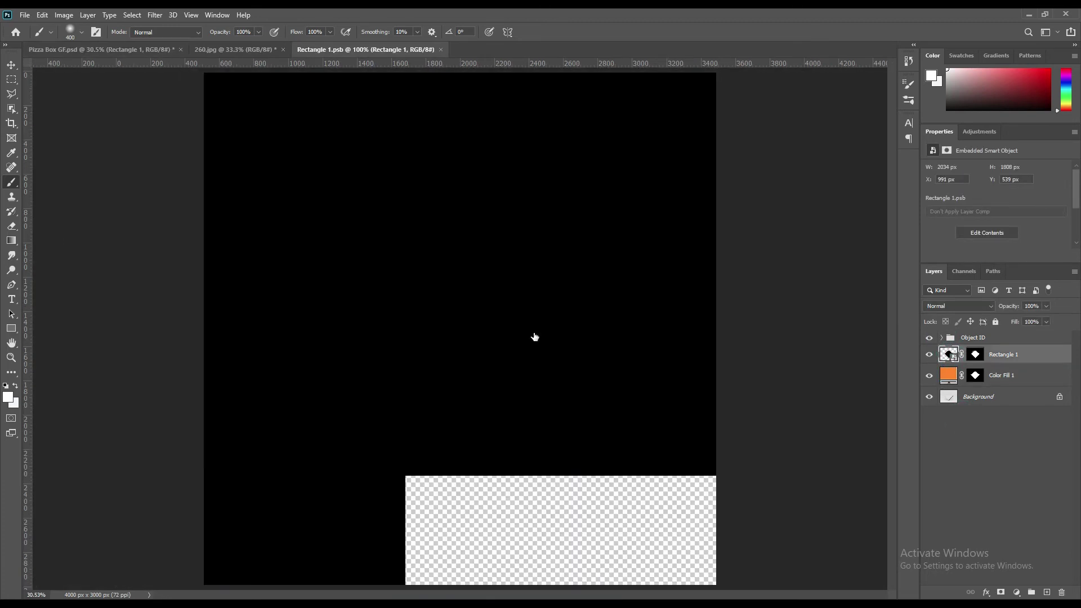
click(11, 66)
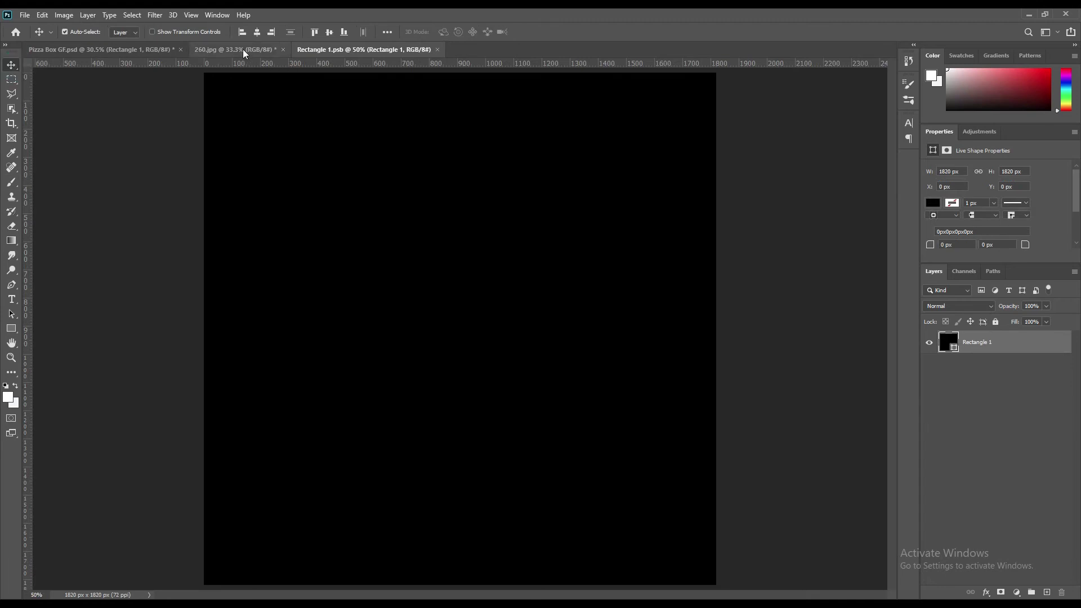
click(242, 50)
drag(968, 349, 587, 305)
drag(473, 291, 485, 324)
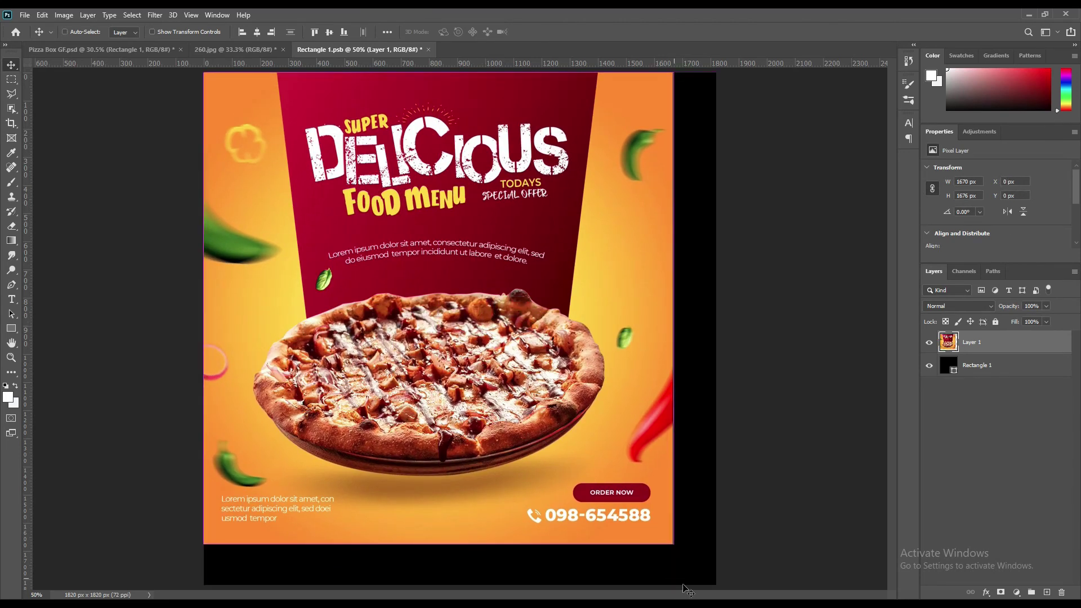
Step: Scale the food menu artwork to fill the 1820 px square canvas and save the smart object contents to update the mockup
key(ctrl+t)
drag(674, 544, 715, 585)
click(558, 33)
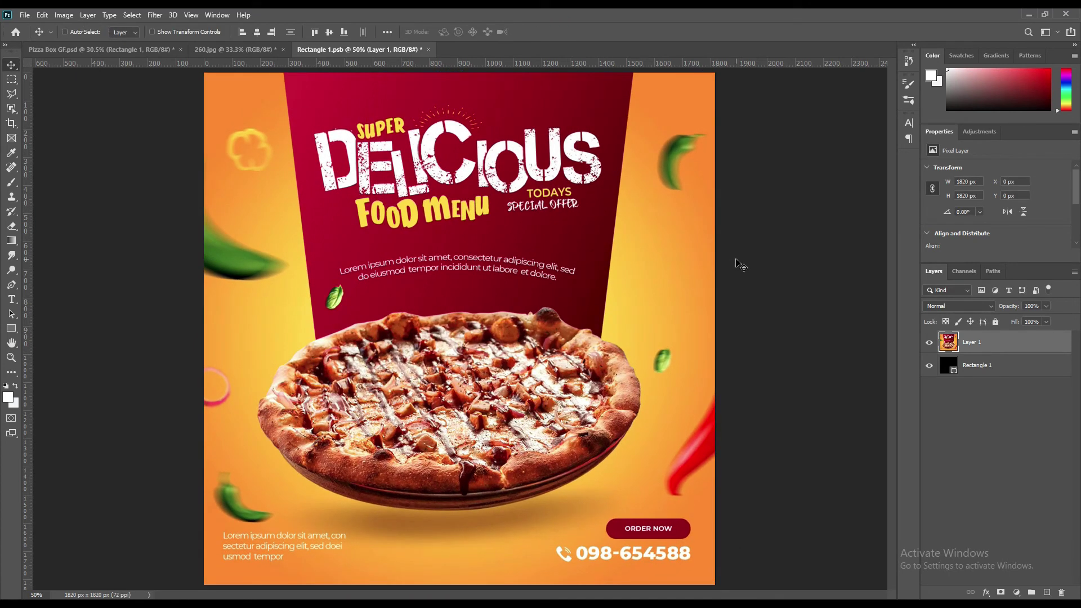
click(25, 15)
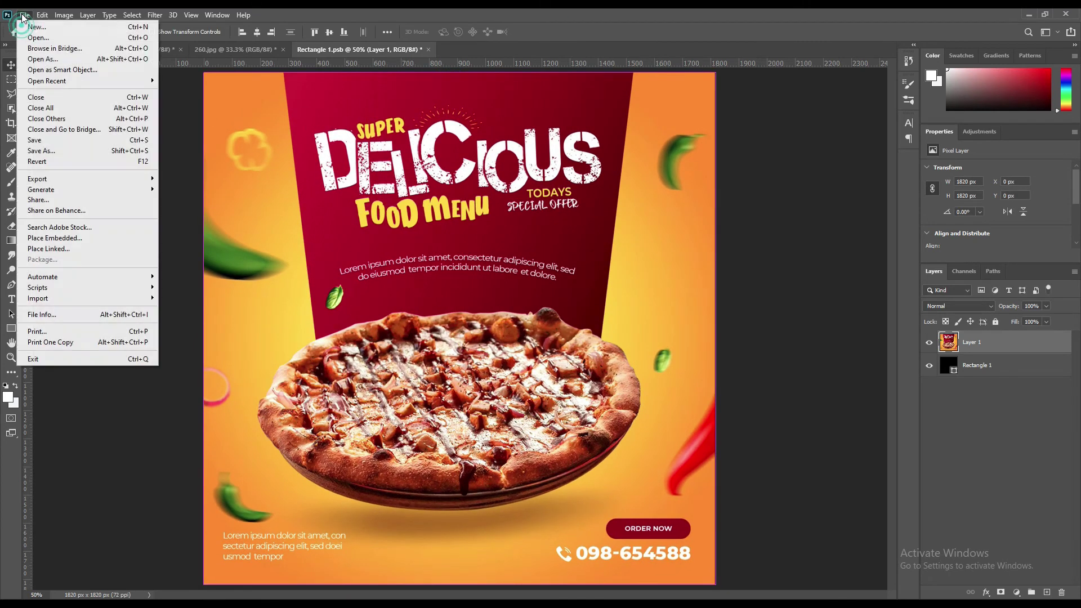
click(47, 144)
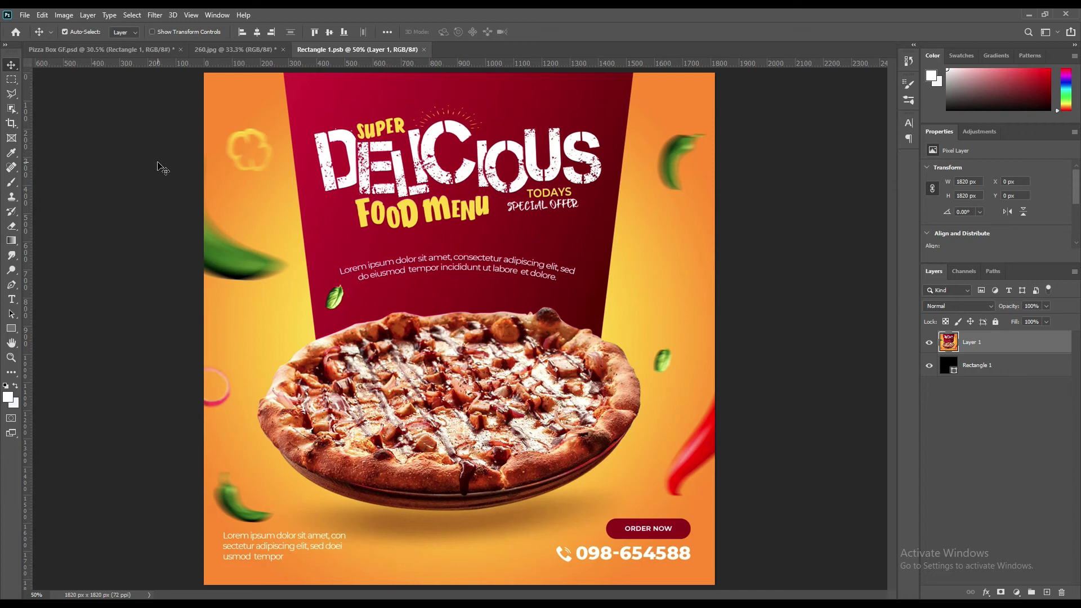
click(64, 50)
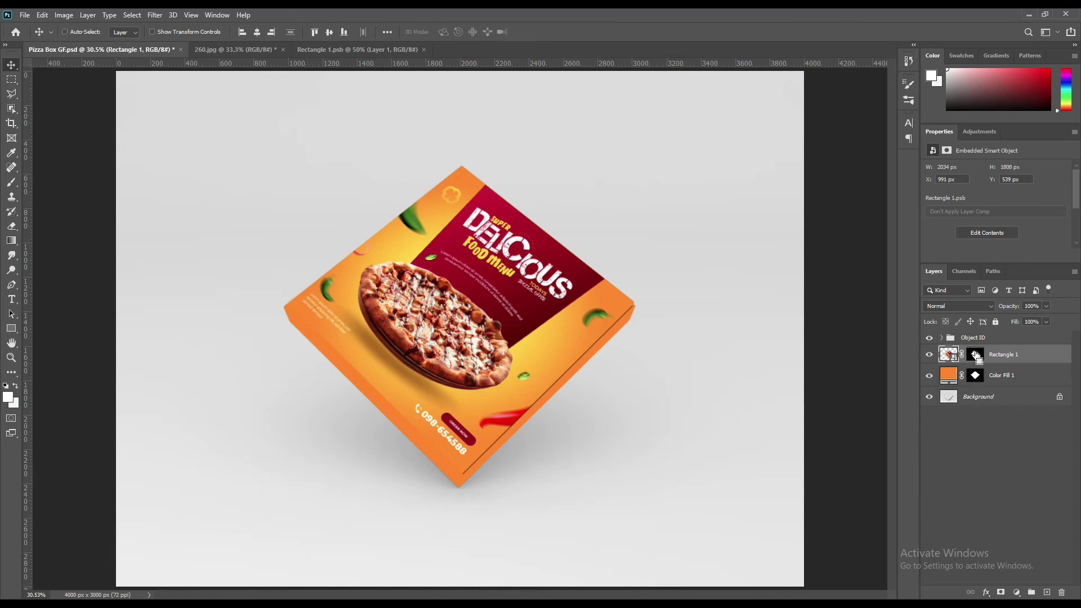
Step: Copy the box area of the Background to a desaturated layer above Rectangle 1 and duplicate that layer twice
ctrl+click(978, 375)
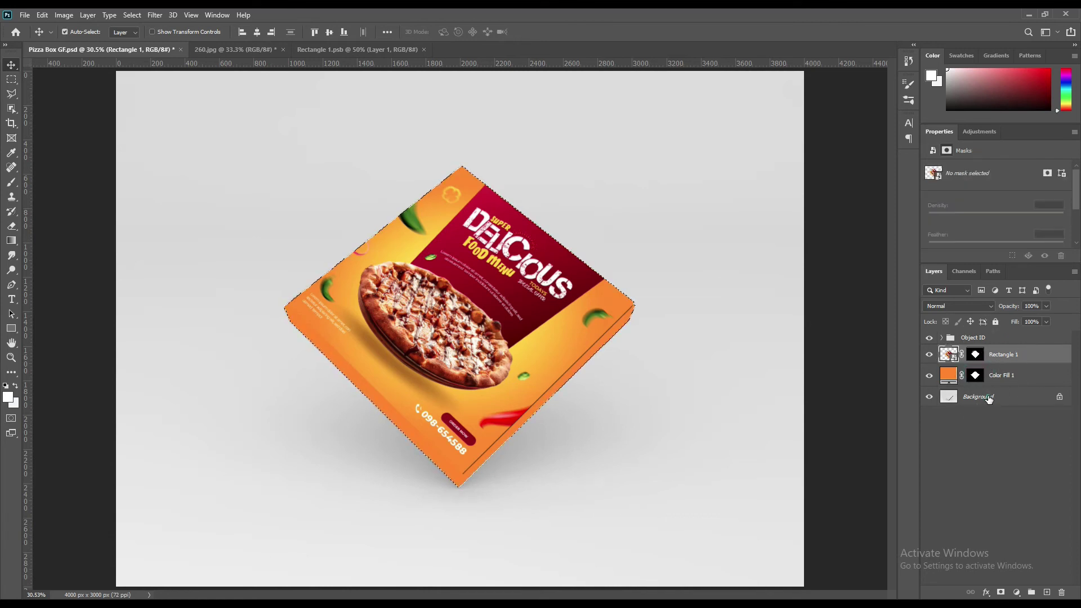
click(988, 397)
key(ctrl+j)
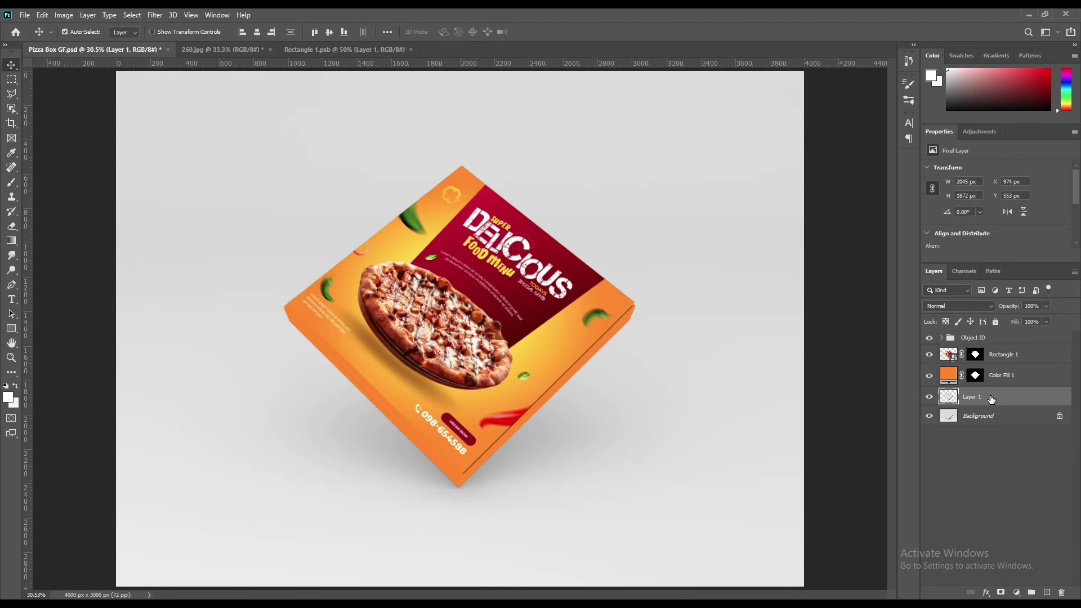
drag(992, 399, 993, 350)
key(ctrl+j)
key(ctrl+j)
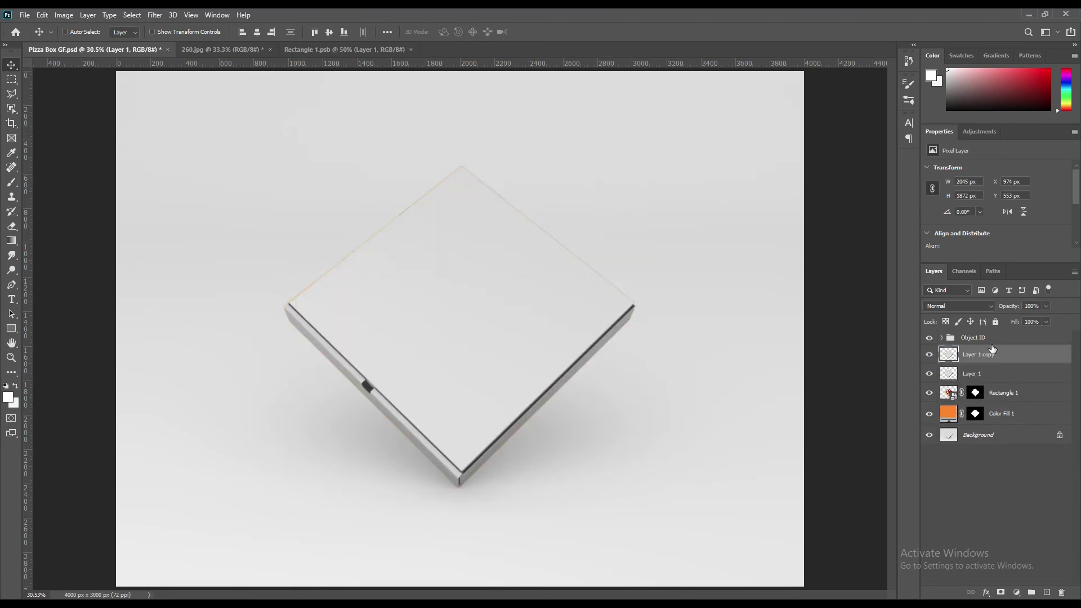
Step: Rename the three grey box layers, from the uppermost down, as Light, Midtone and Shadow
double_click(991, 355)
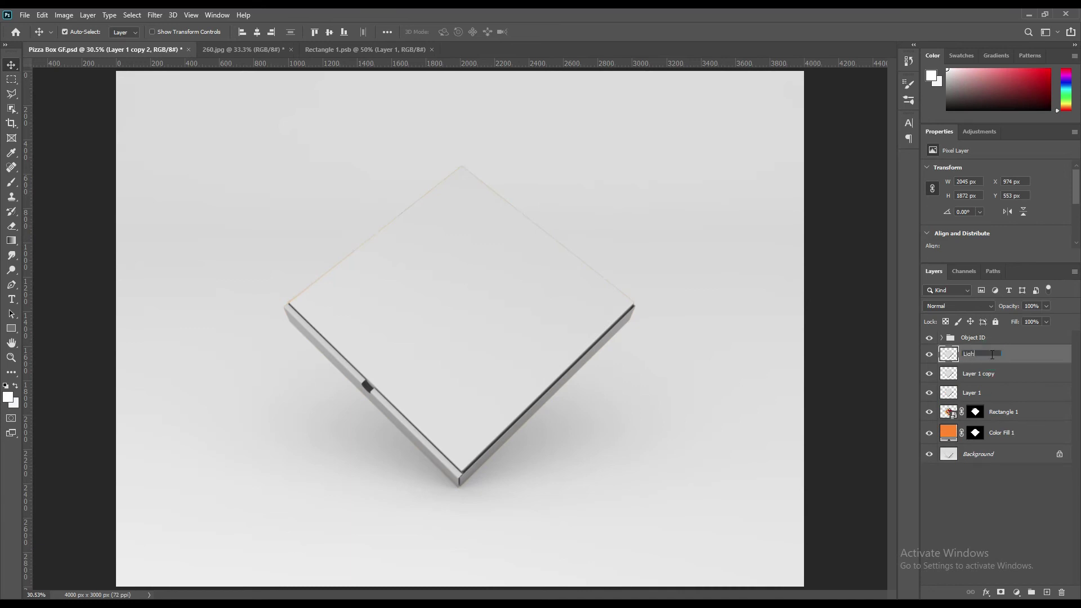
key(Return)
double_click(979, 374)
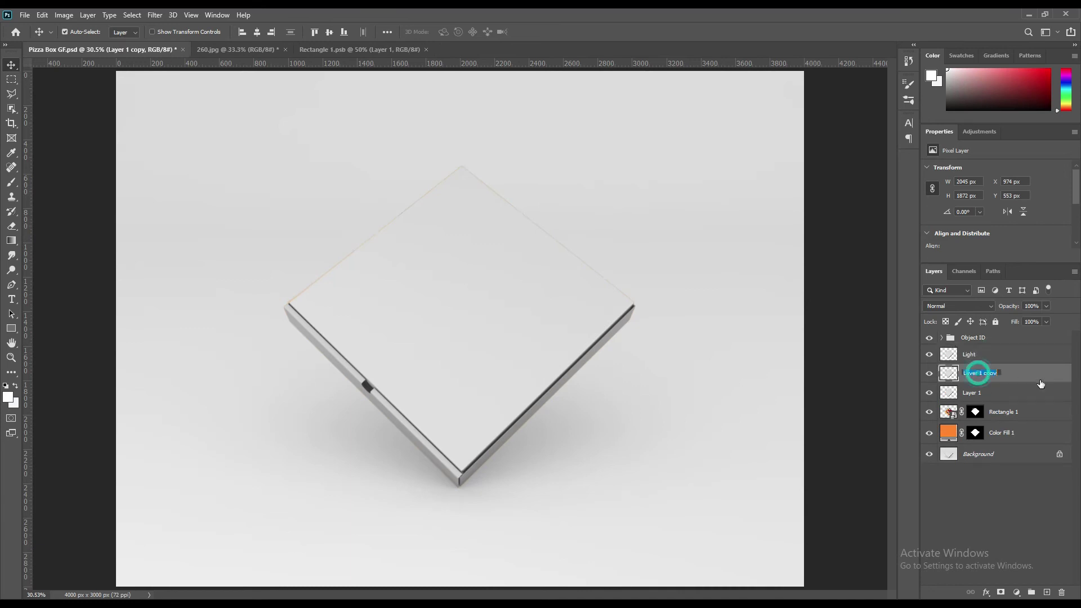
text(Midtone)
key(Return)
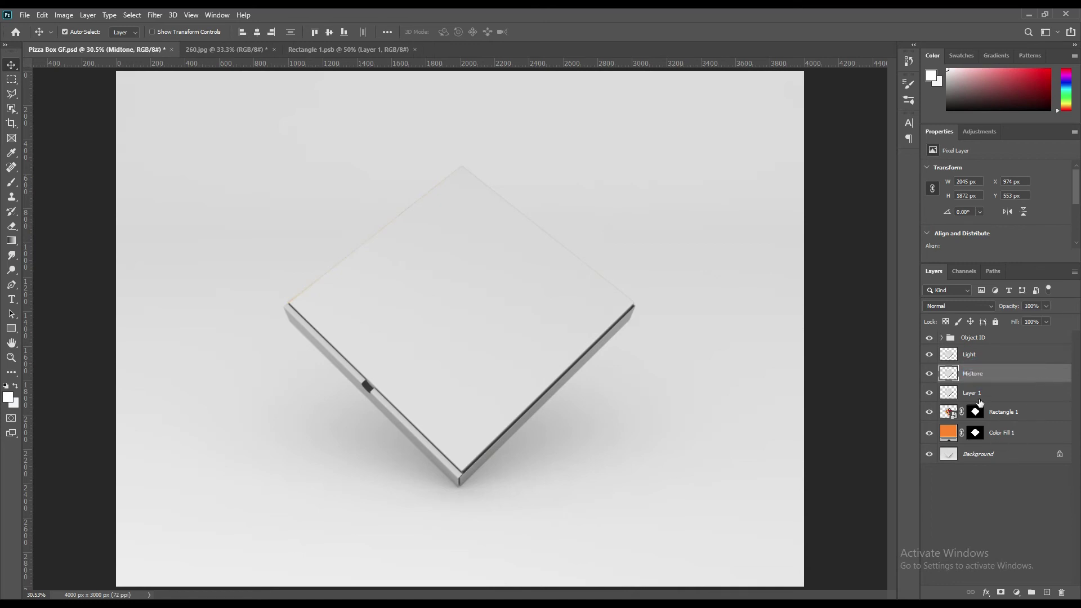
double_click(975, 393)
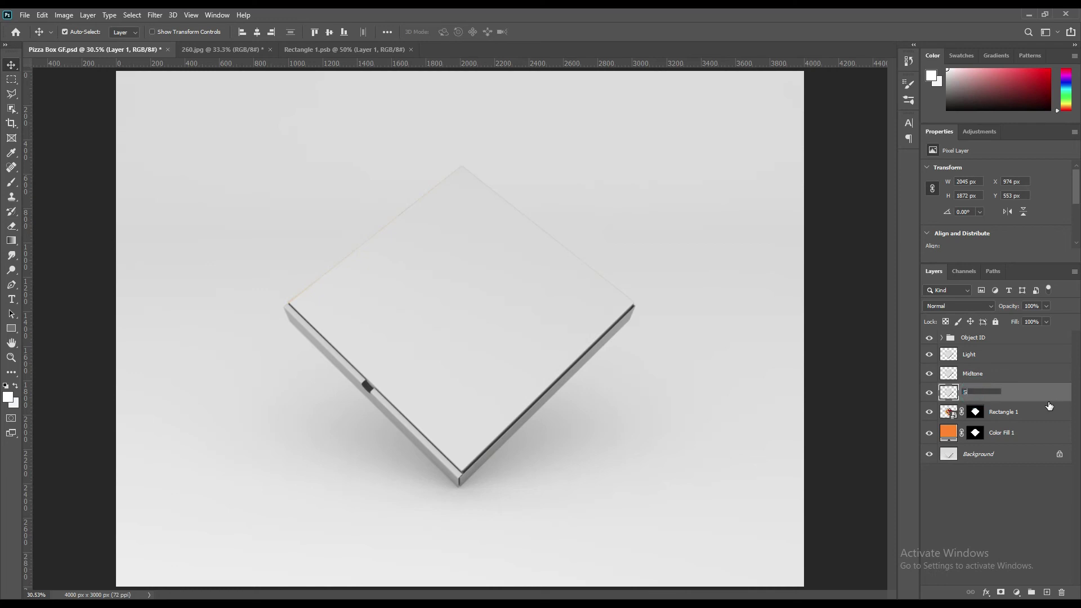
key(Return)
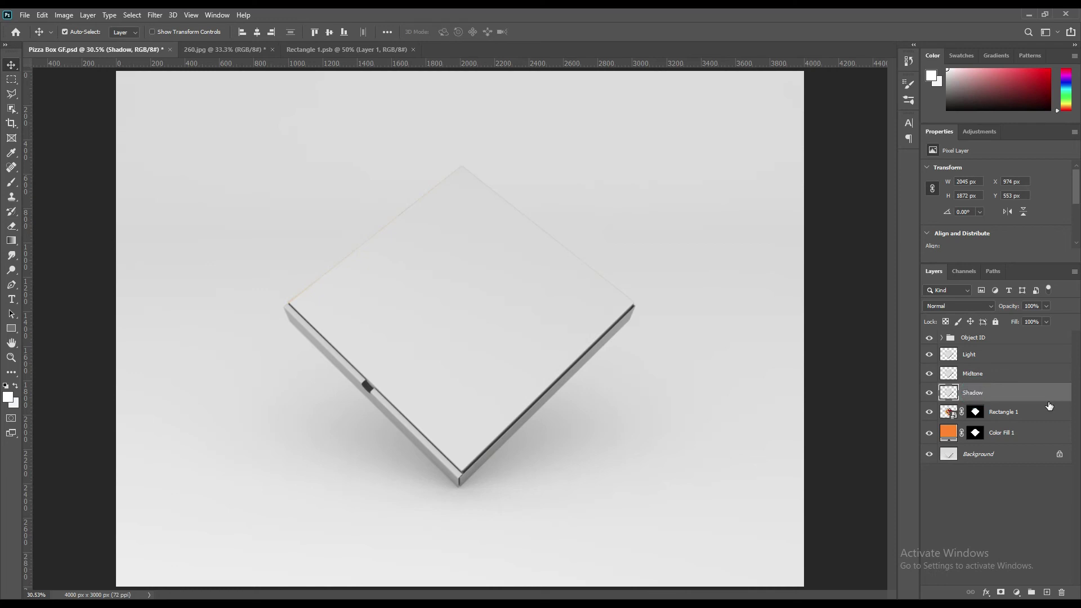
Step: Hide the Light and Midtone layers and select the Shadow layer
click(976, 356)
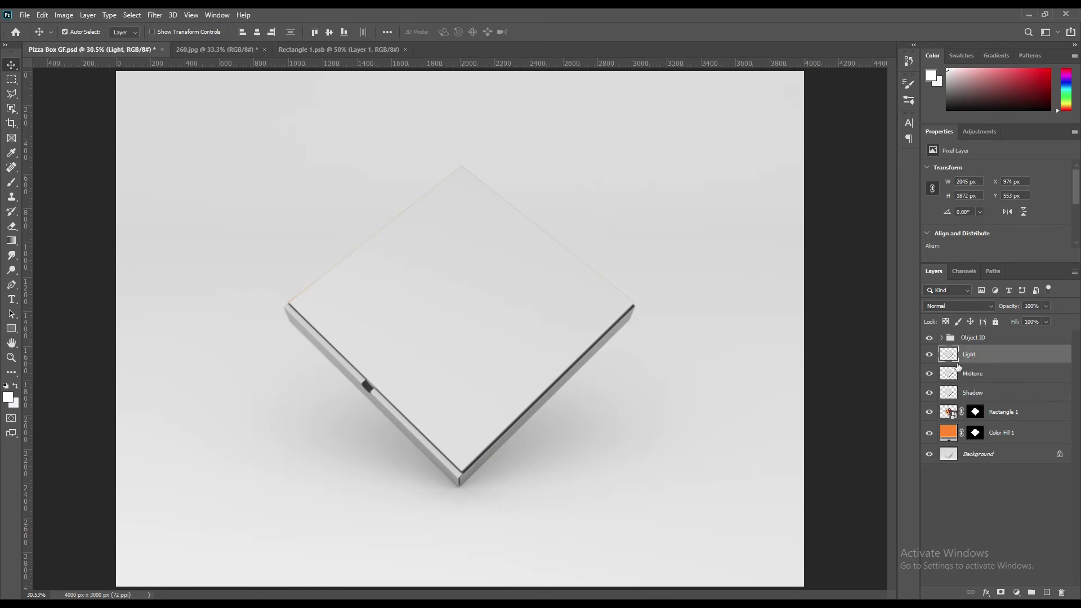
click(929, 355)
click(929, 374)
click(978, 391)
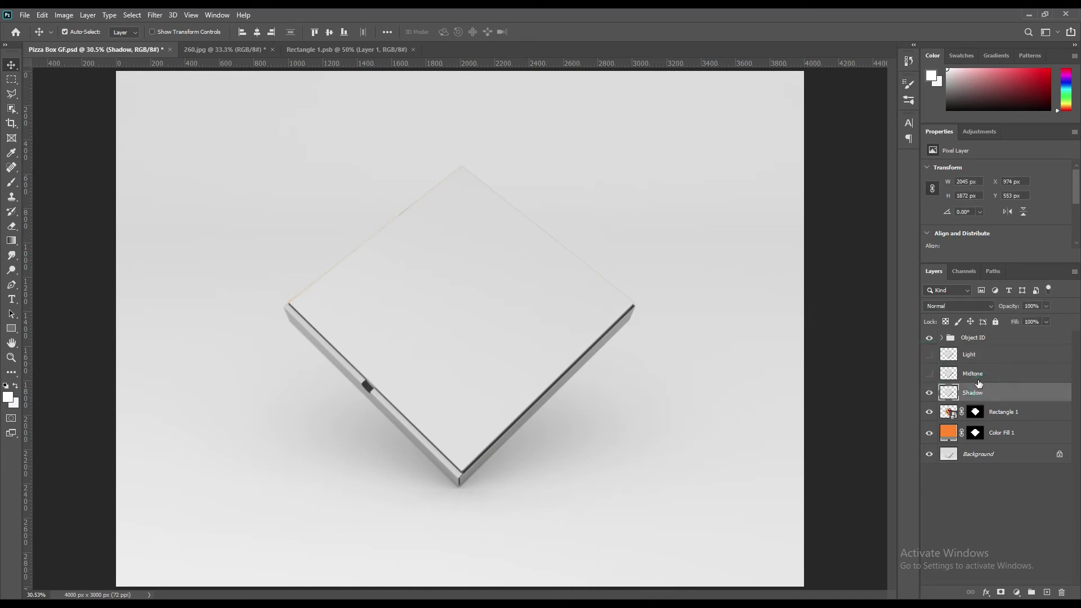
Step: Set the Shadow layer's blend mode to Linear Burn, and show the Midtone layer blended as Linear Dodge (Add)
click(963, 307)
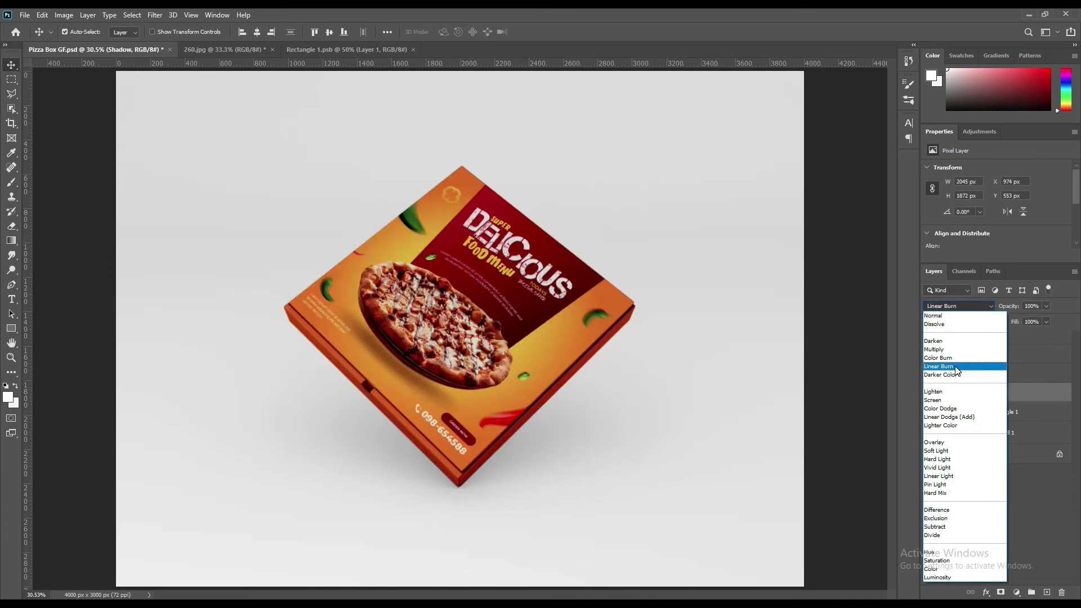
click(957, 369)
click(929, 373)
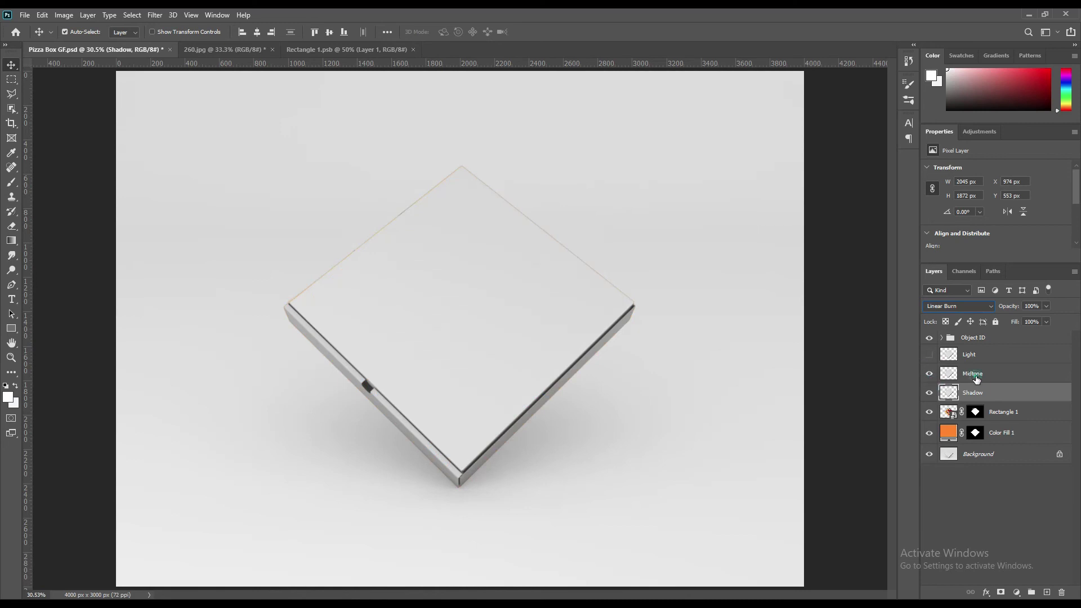
click(975, 379)
click(968, 307)
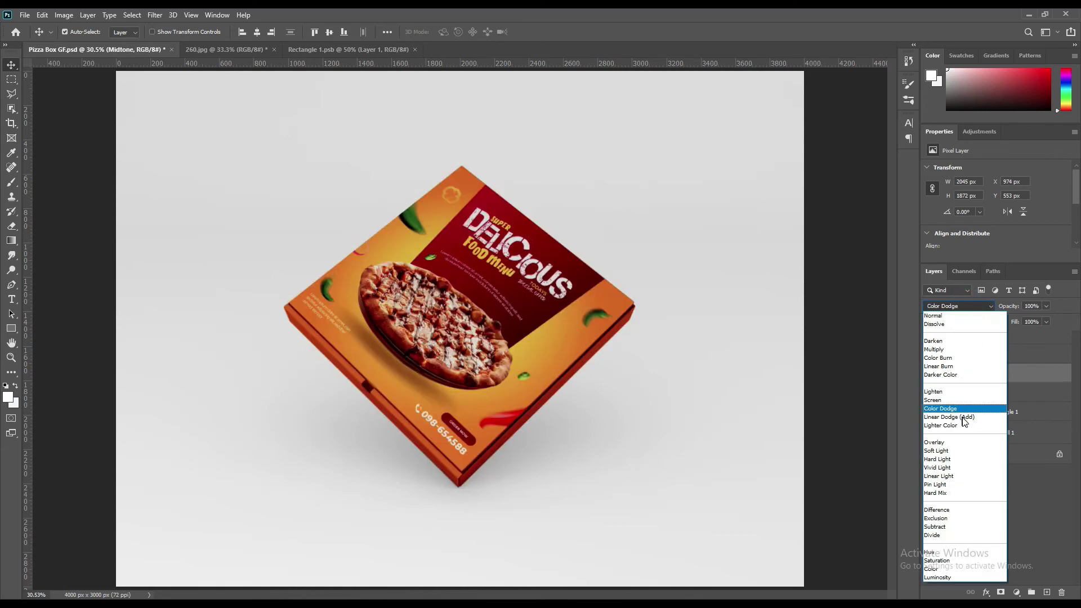
click(960, 416)
Step: Apply Levels to the Midtone layer with an input black point of 154 and an output white level of 112
click(64, 14)
mouse_move(79, 43)
click(194, 55)
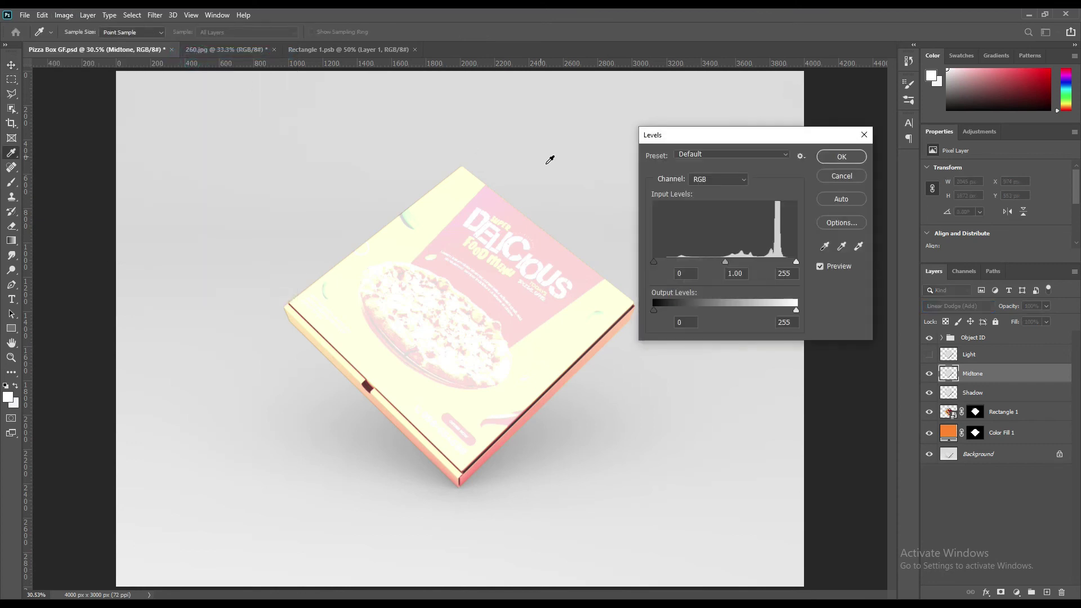
drag(653, 262, 739, 263)
drag(795, 310, 716, 313)
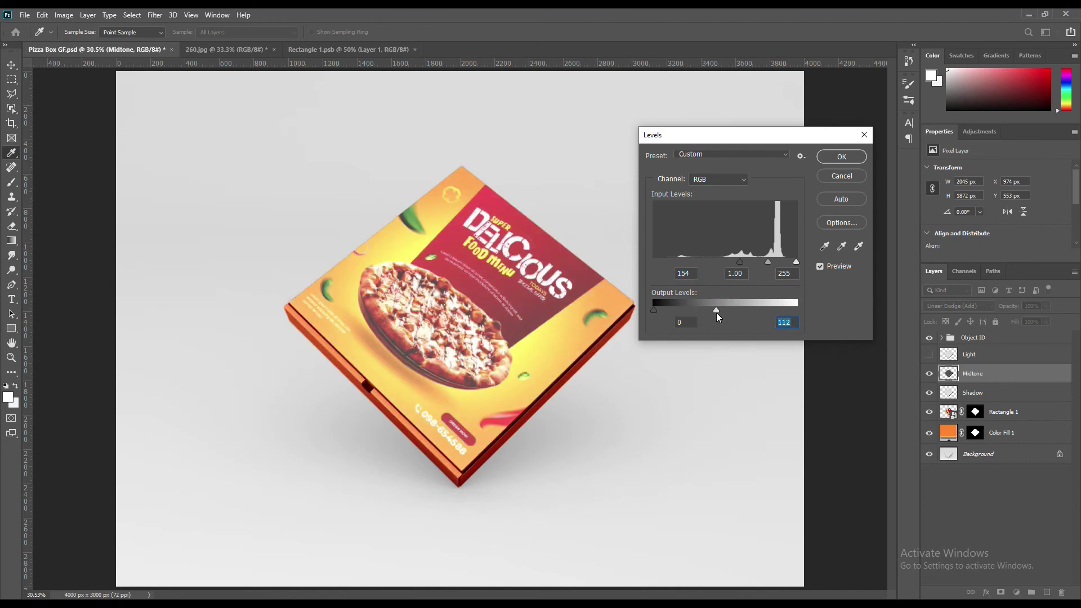
click(835, 157)
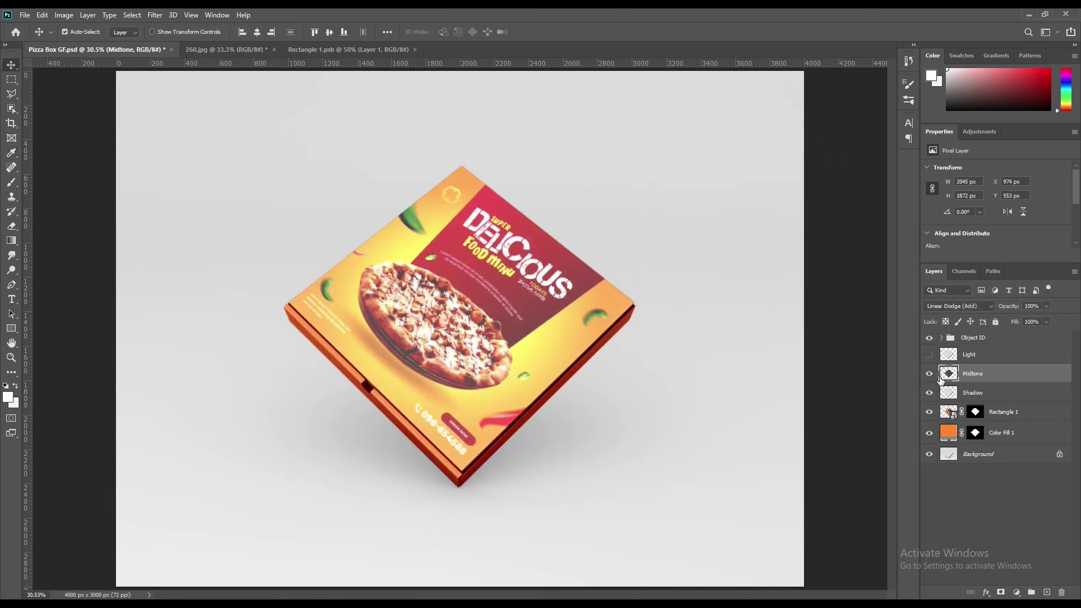
Step: Show the Light layer in Screen blend mode and apply Levels to it with an input black point of 221
click(930, 355)
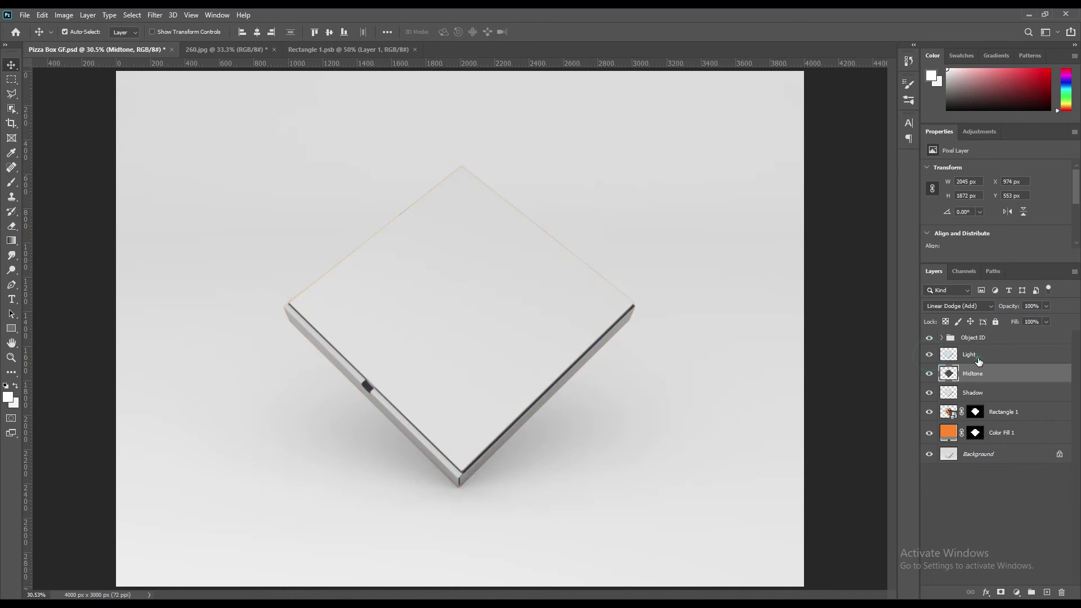
click(961, 306)
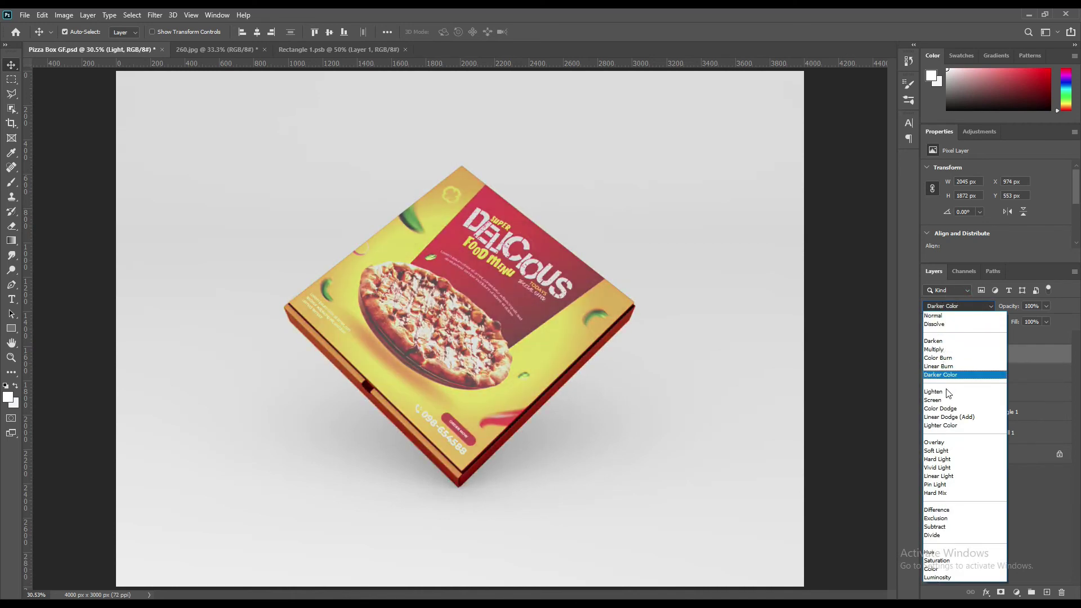
click(949, 400)
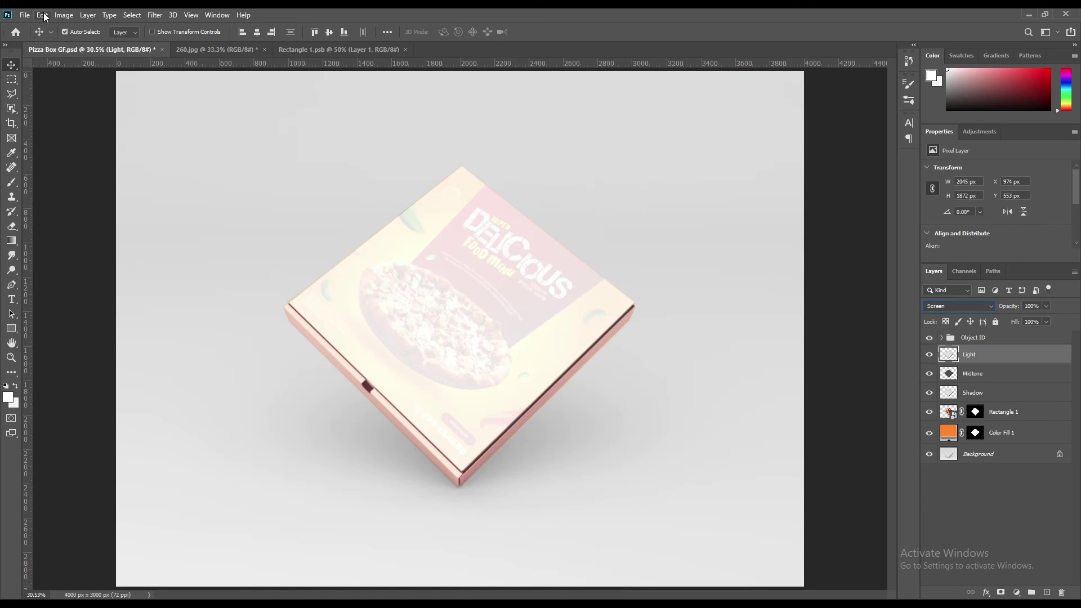
click(64, 15)
mouse_move(81, 44)
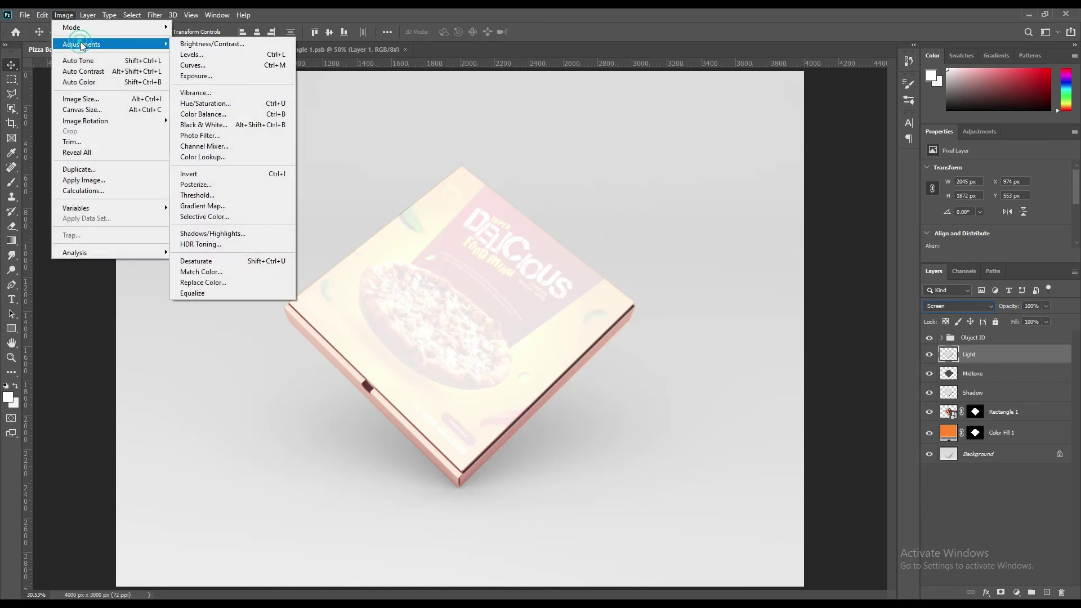
click(193, 56)
drag(654, 261, 778, 262)
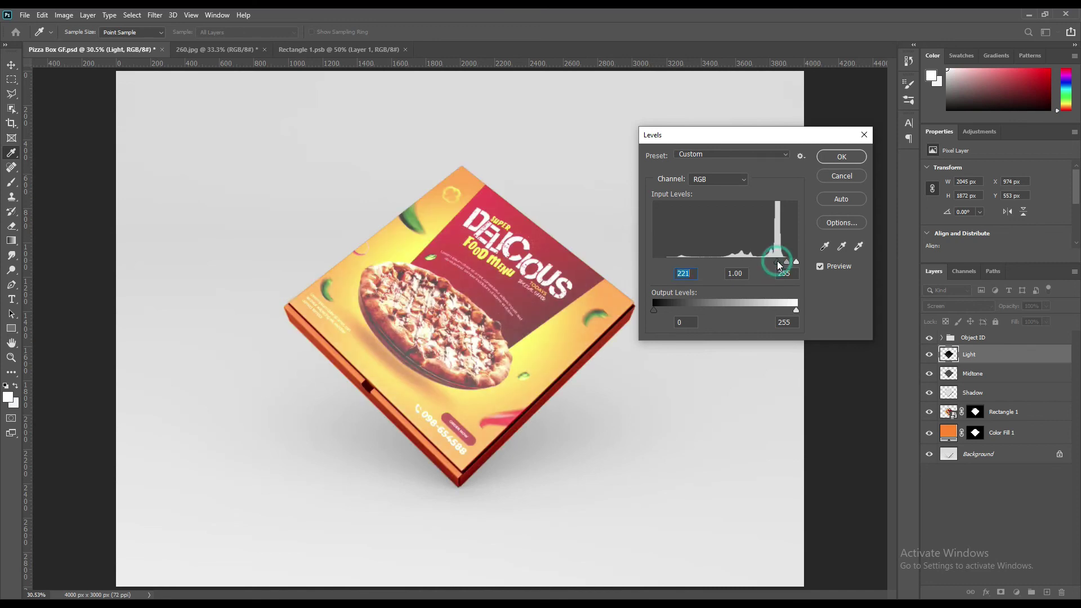
click(840, 158)
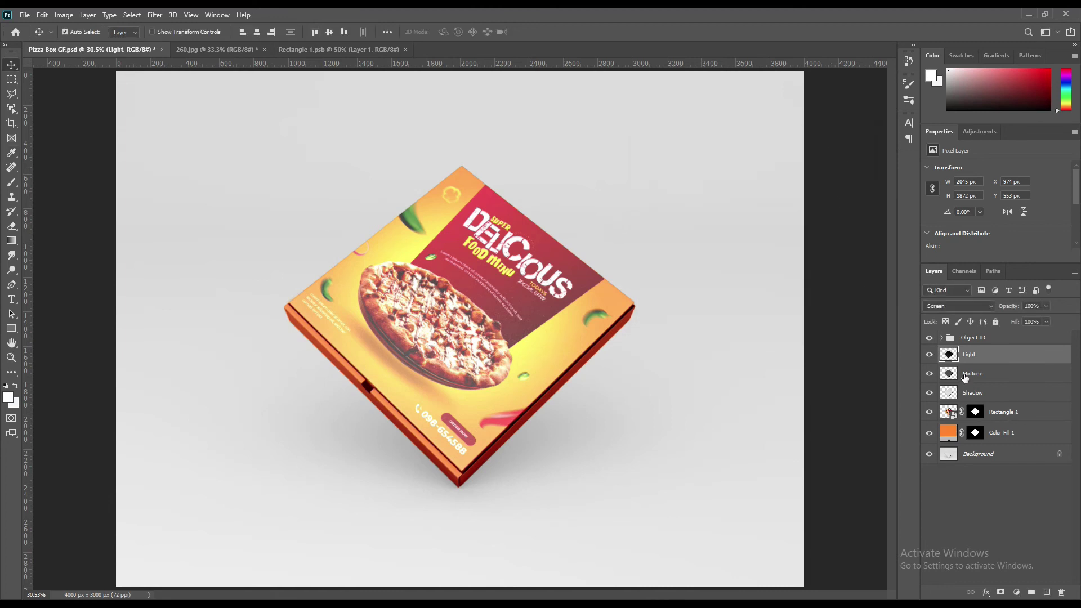
Step: Group the Light, Midtone and Shadow layers and name the group FX
shift+click(983, 394)
drag(985, 392, 1031, 592)
double_click(972, 351)
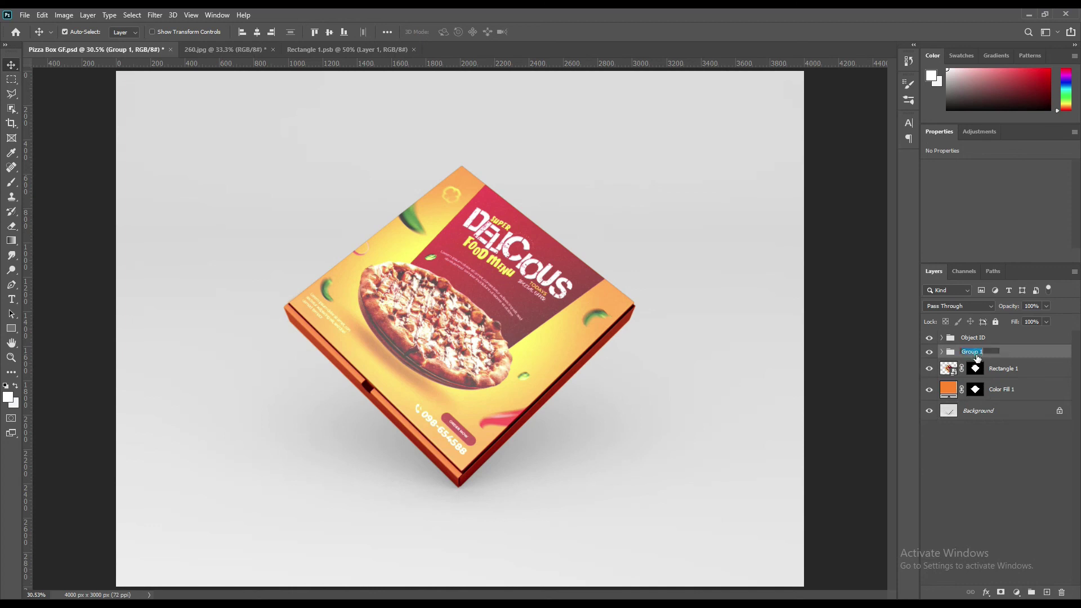
text(FX)
key(Return)
Step: Add a yellow #ffff76 solid color fill directly above the Background and set its blend mode to Linear Burn
click(999, 410)
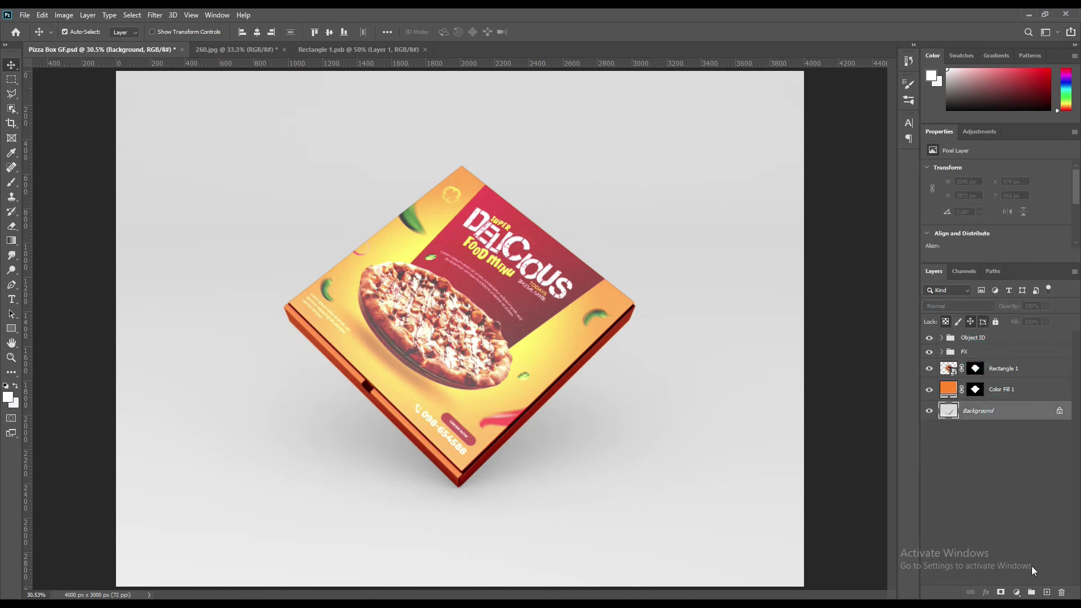
click(1017, 592)
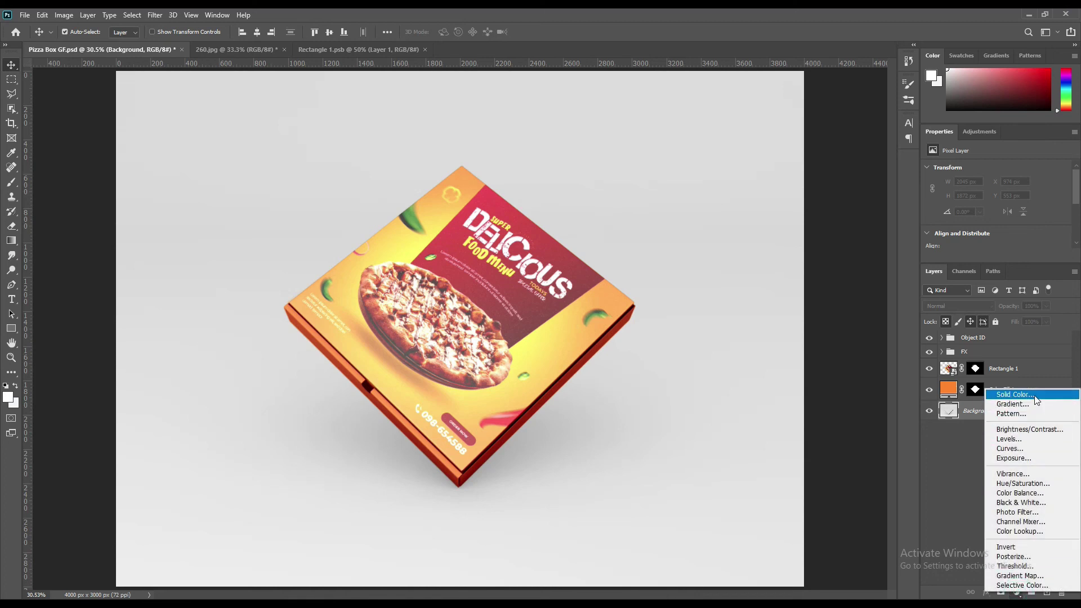
click(1016, 394)
click(538, 336)
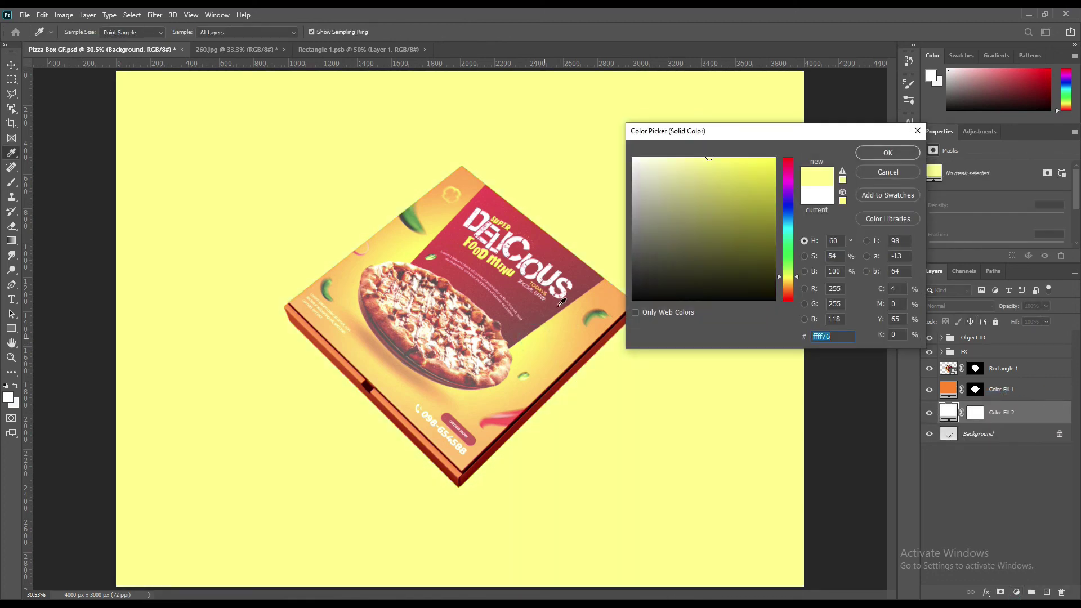
click(888, 152)
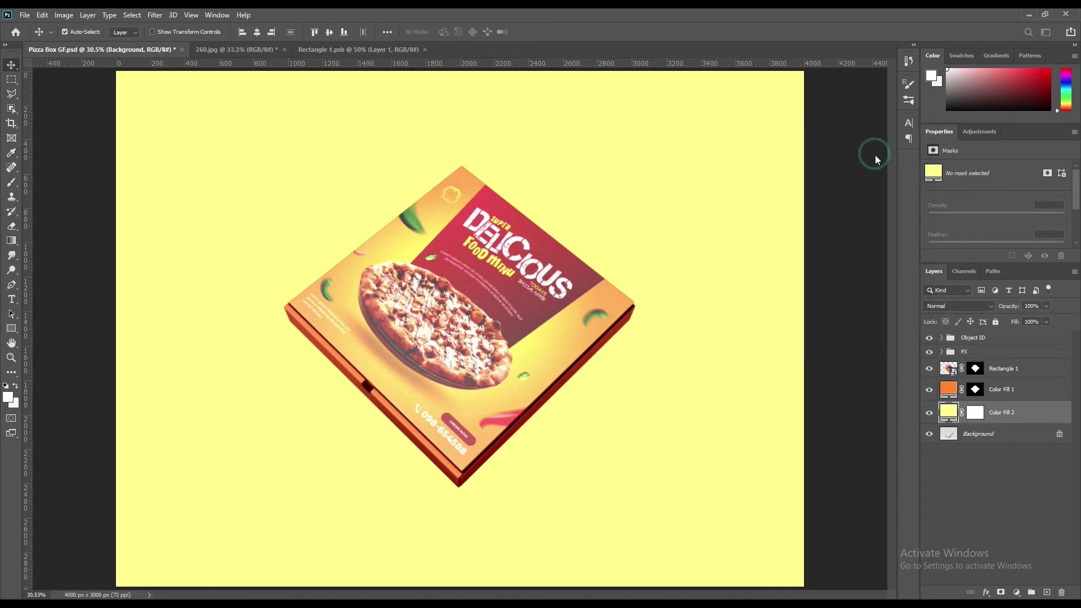
click(955, 306)
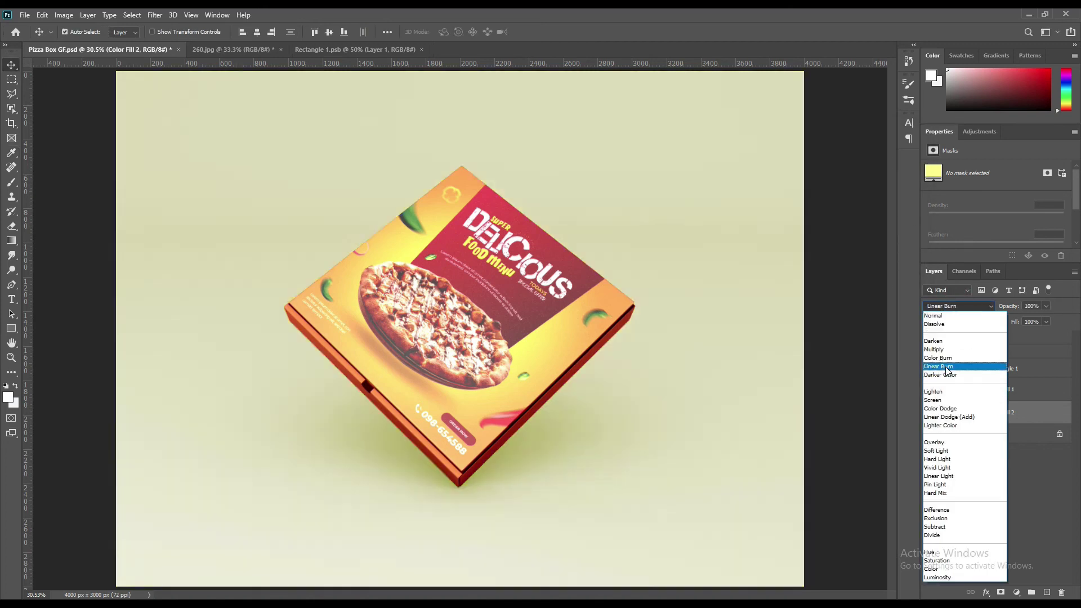
click(948, 367)
Step: Shift the hue of the backdrop's Color Fill 2 layer to a light orange, #ffba76
double_click(949, 412)
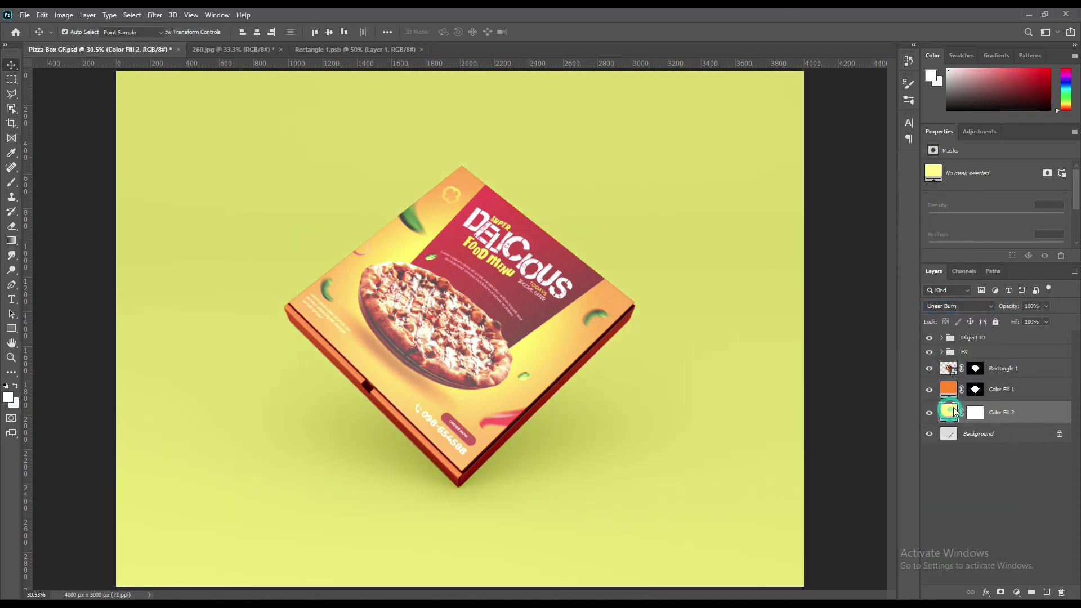
click(796, 280)
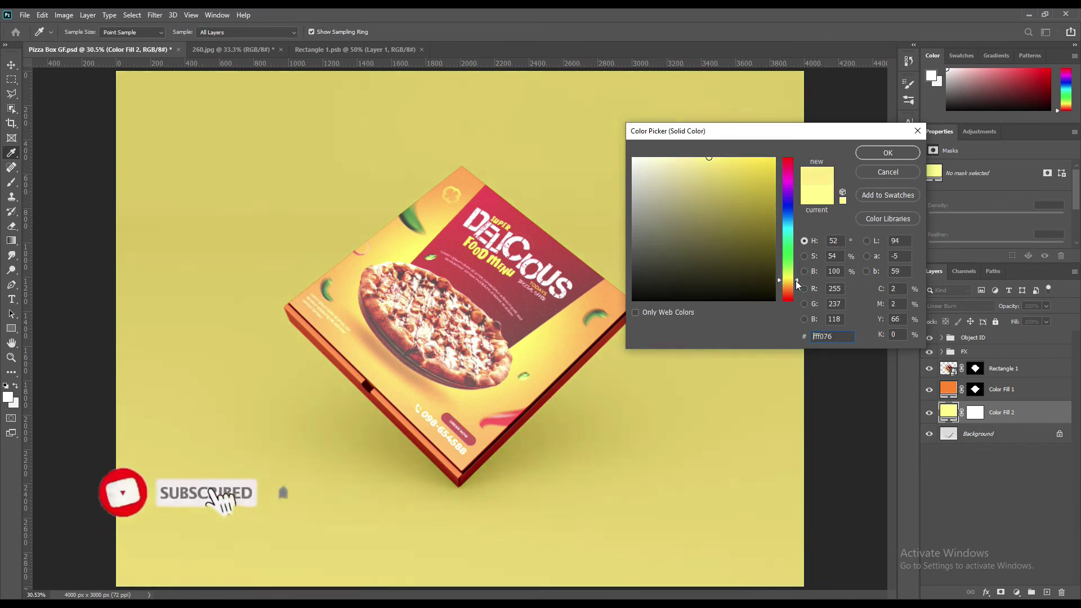
drag(796, 285, 796, 285)
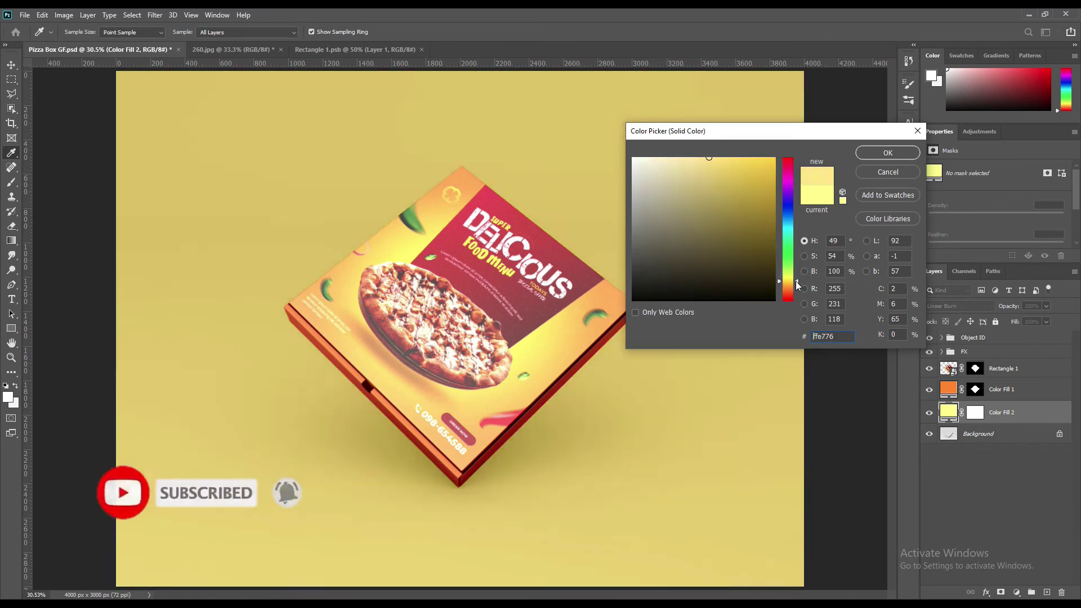
click(796, 280)
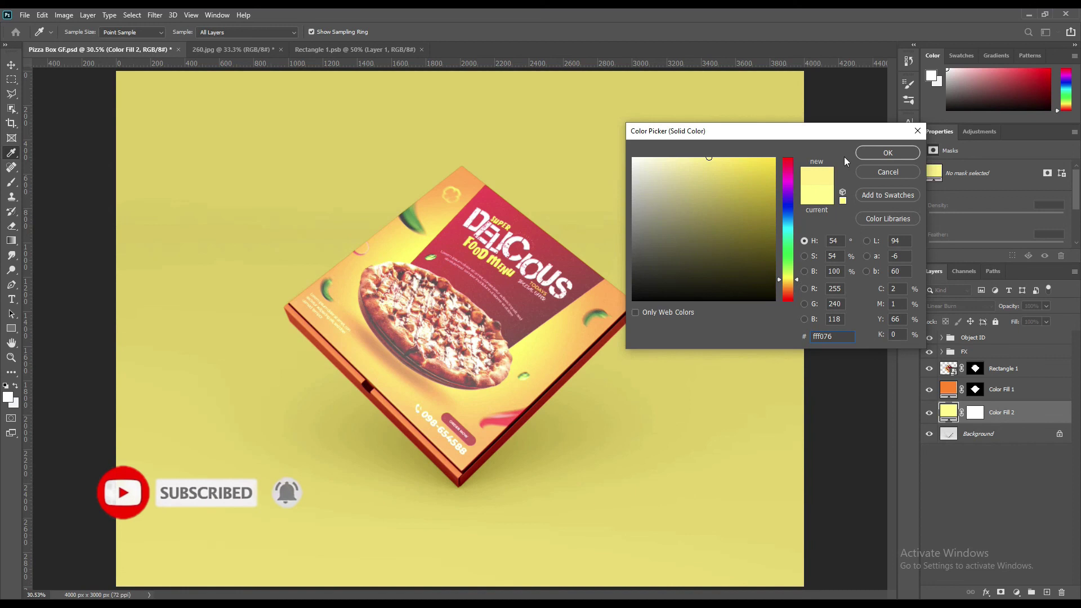
drag(796, 288, 796, 290)
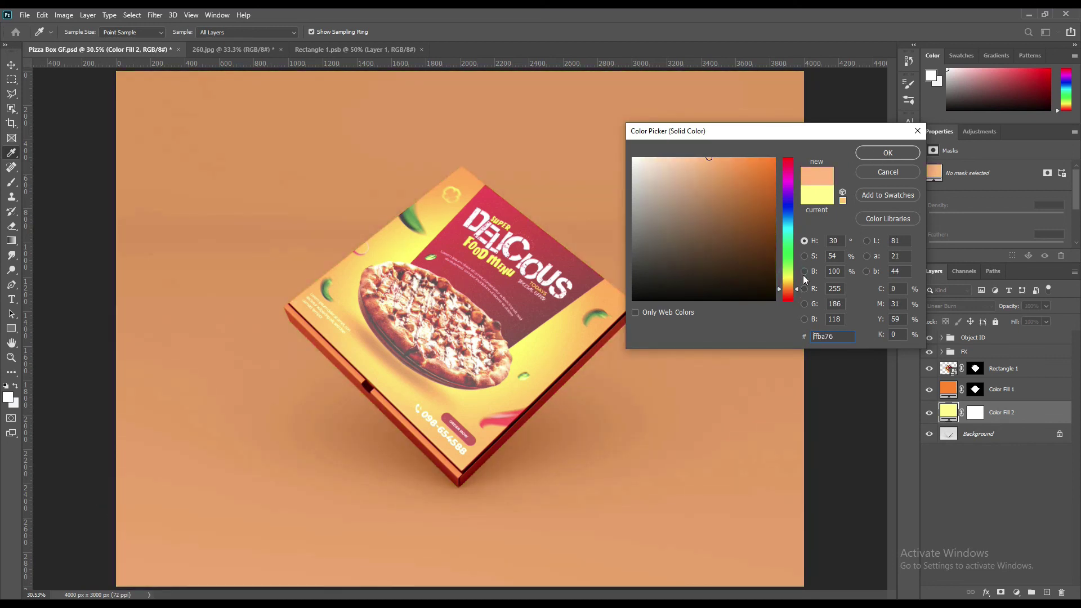
click(869, 156)
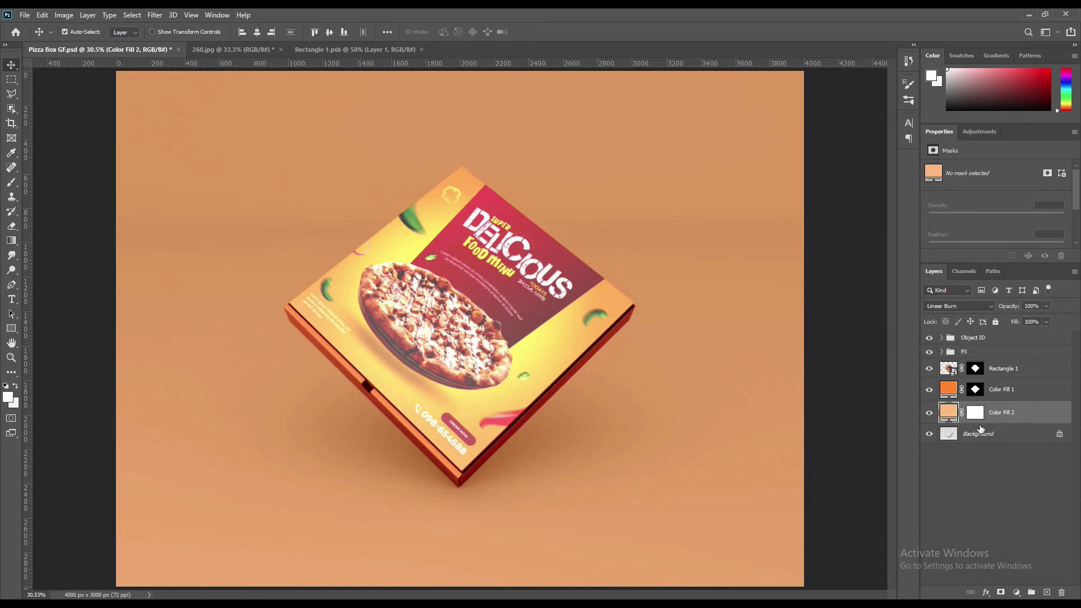
Step: Apply Levels to the Background layer with an input black point of 108 and white point of 232
click(977, 439)
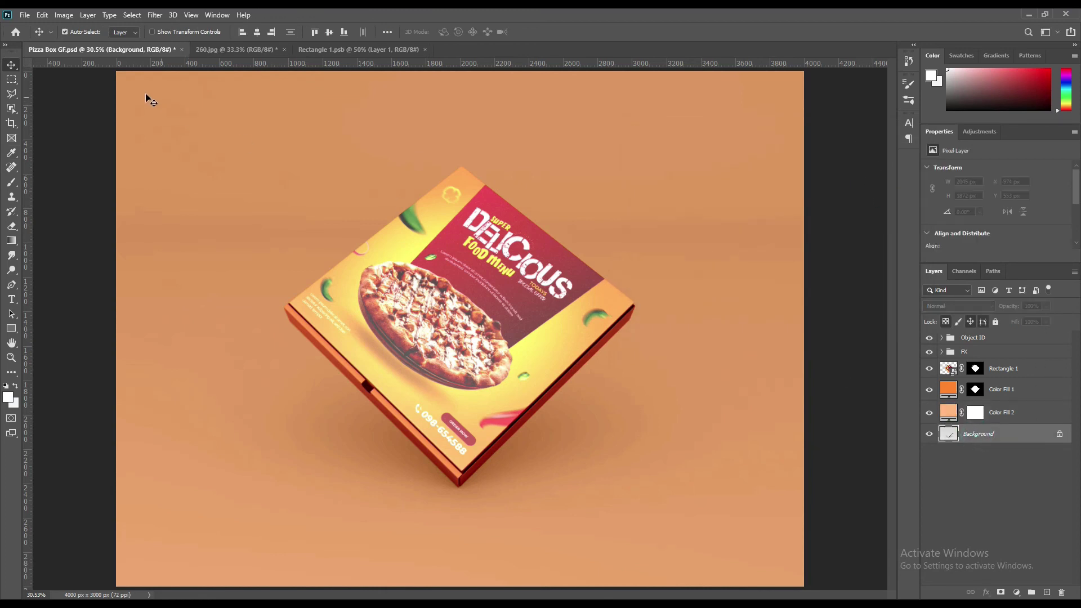
click(63, 17)
mouse_move(78, 43)
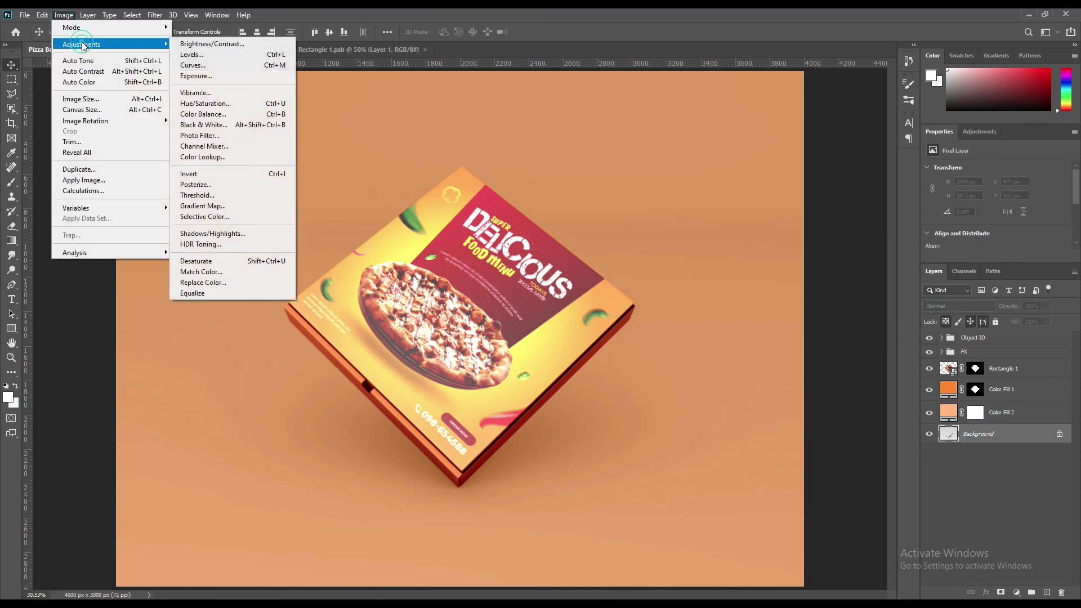
click(193, 54)
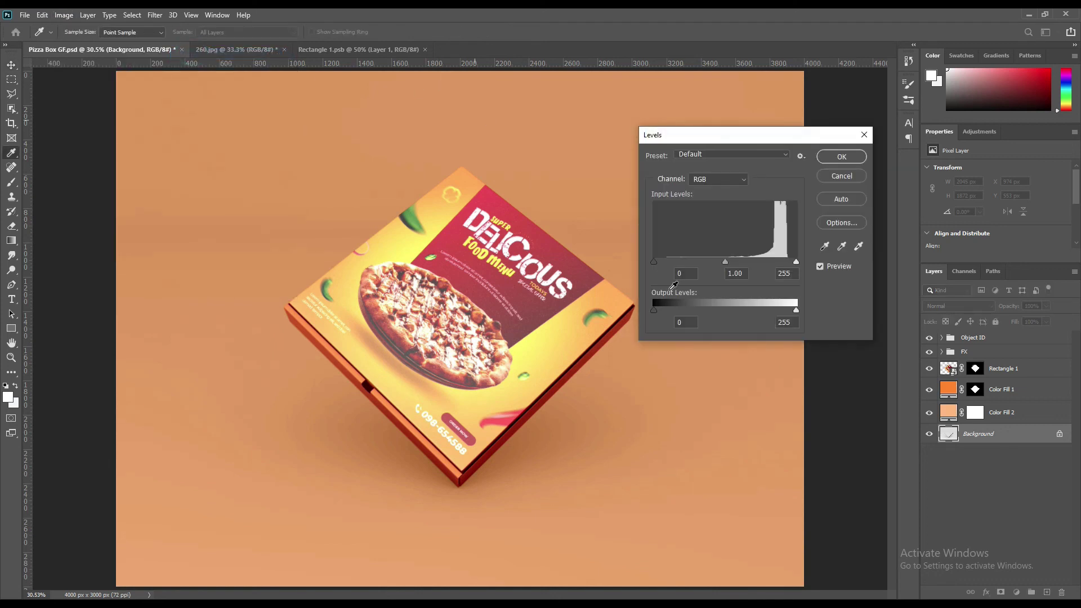
drag(655, 261, 705, 262)
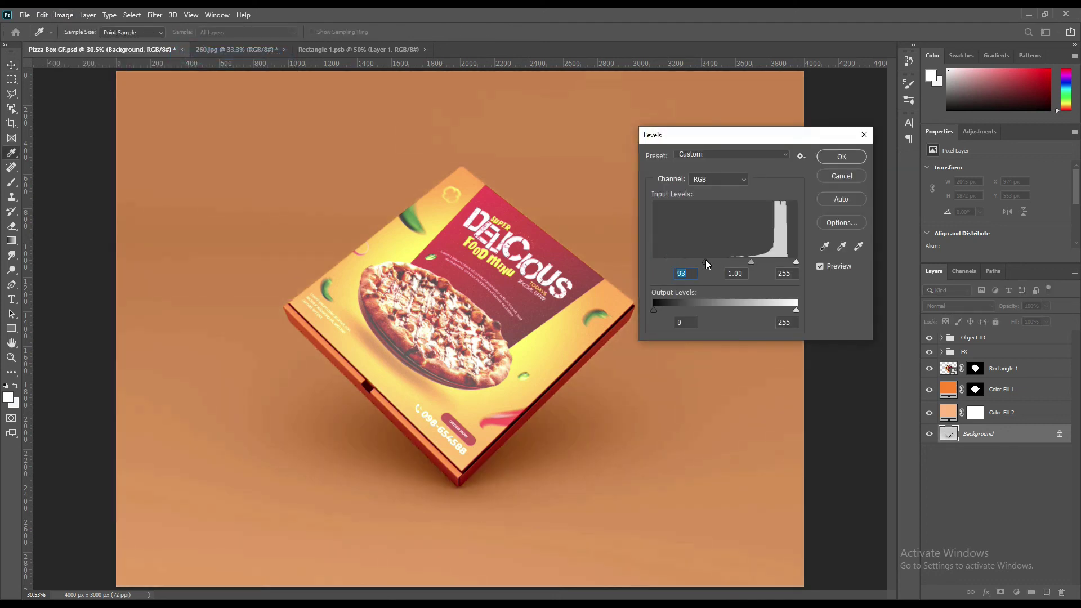
drag(794, 264, 783, 261)
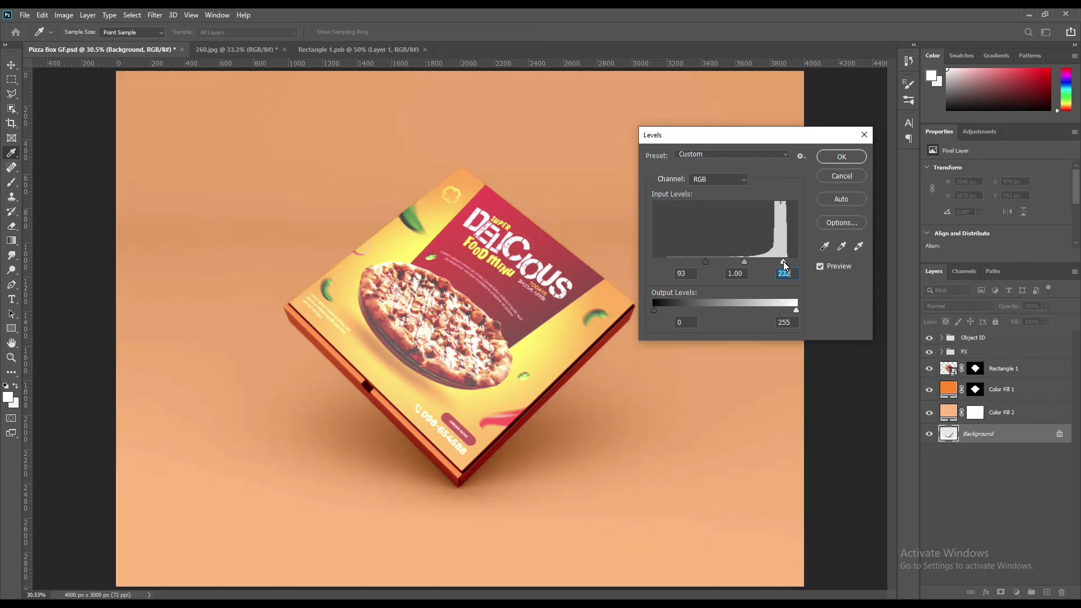
drag(704, 262, 715, 265)
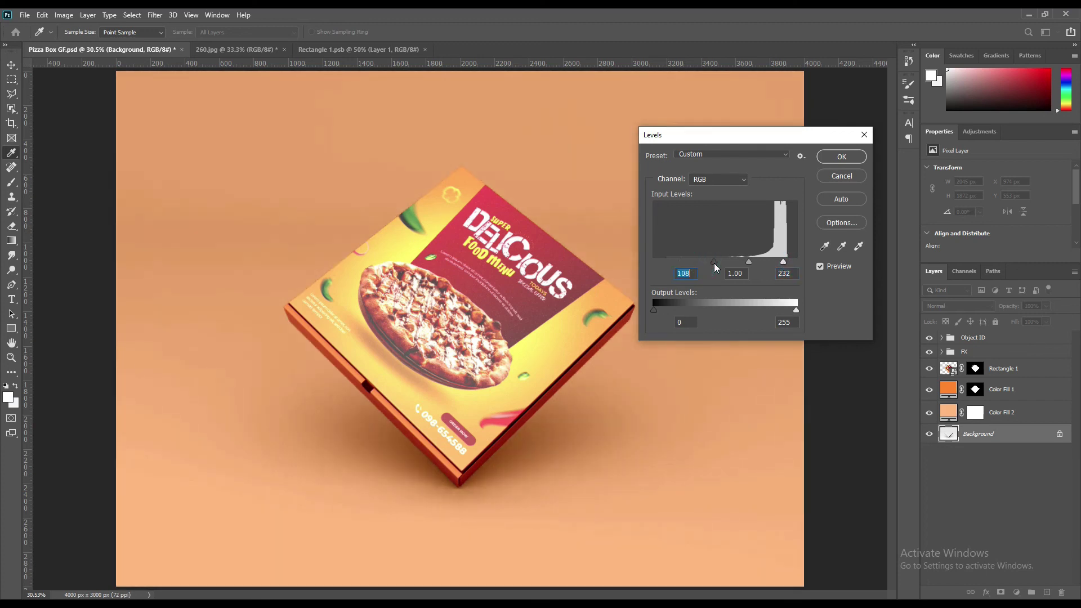
click(839, 158)
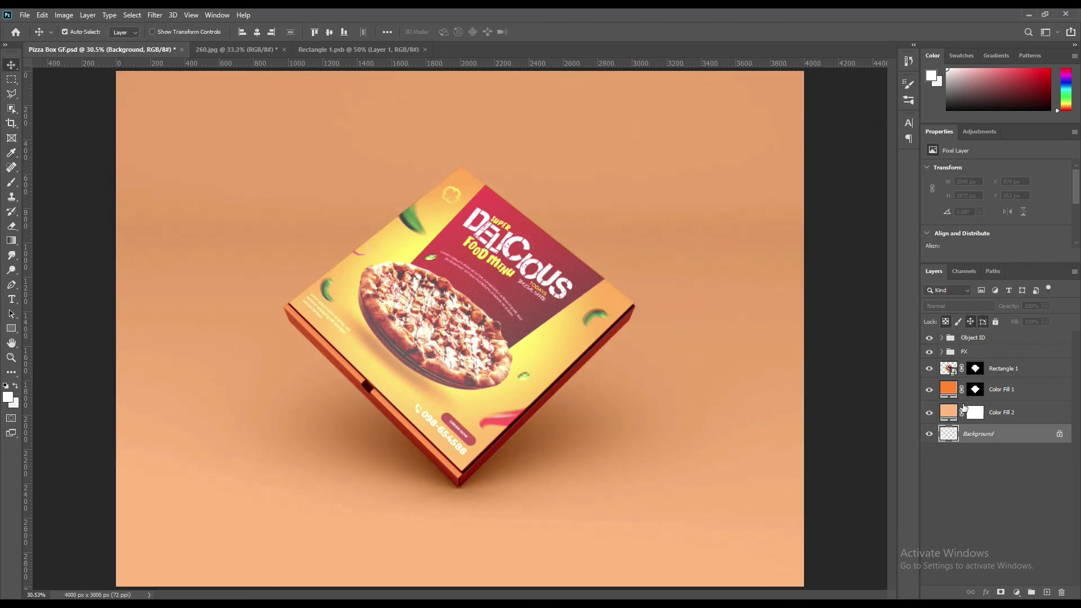
Step: Deepen the Color Fill 2 backdrop color to the more saturated orange #fca148 and deselect all layers
double_click(951, 412)
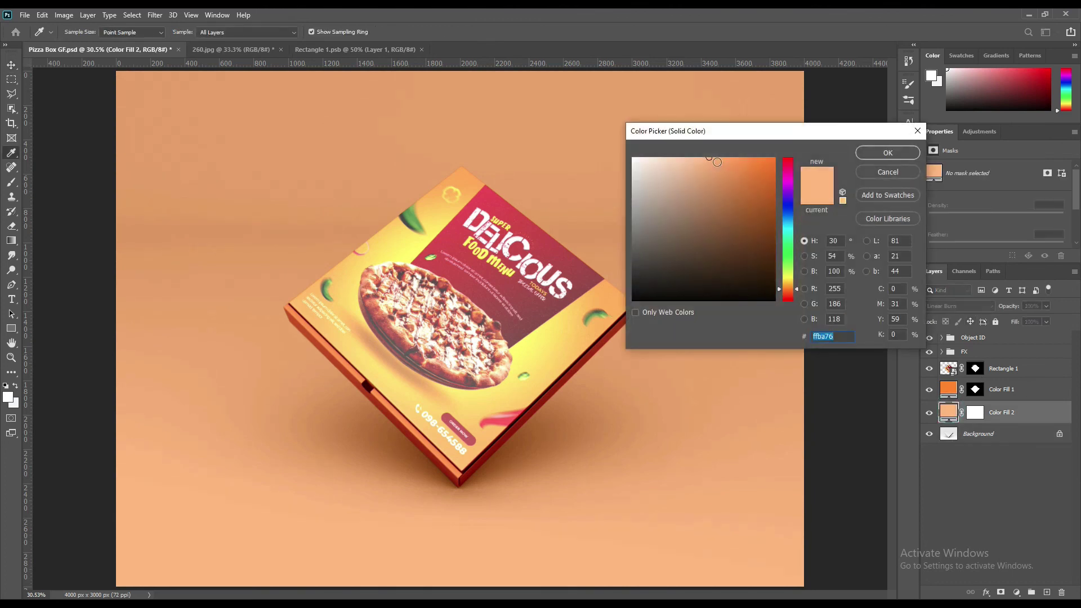
click(728, 159)
drag(729, 160, 736, 160)
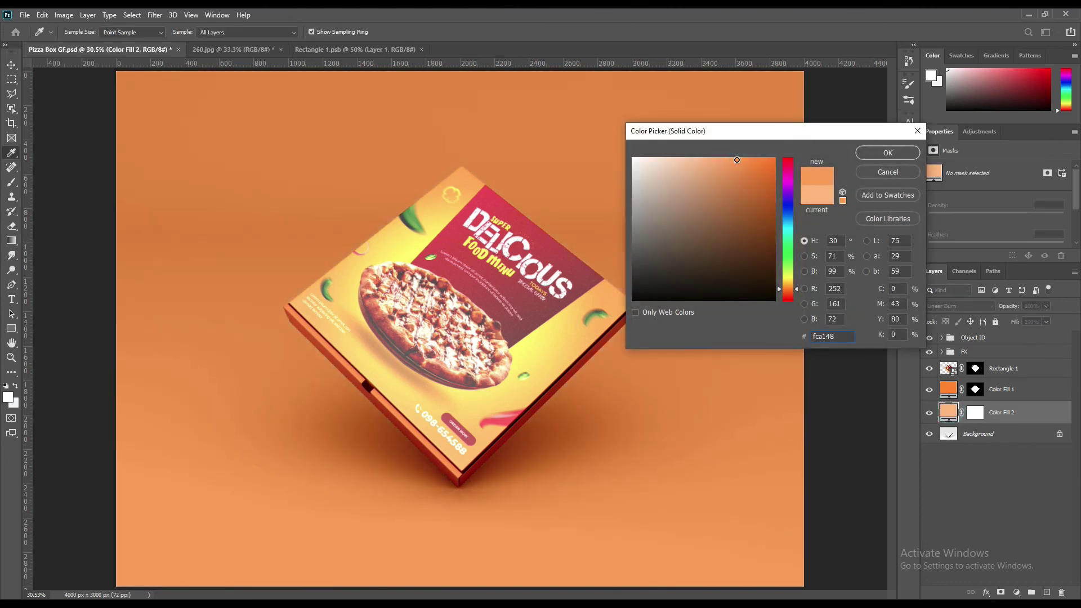
click(887, 152)
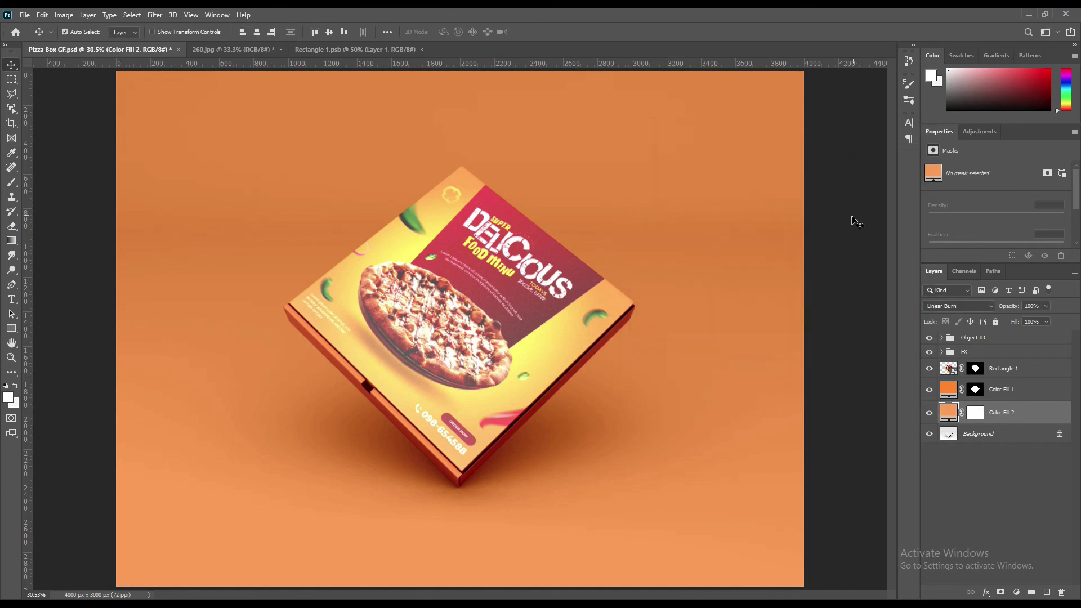
click(859, 212)
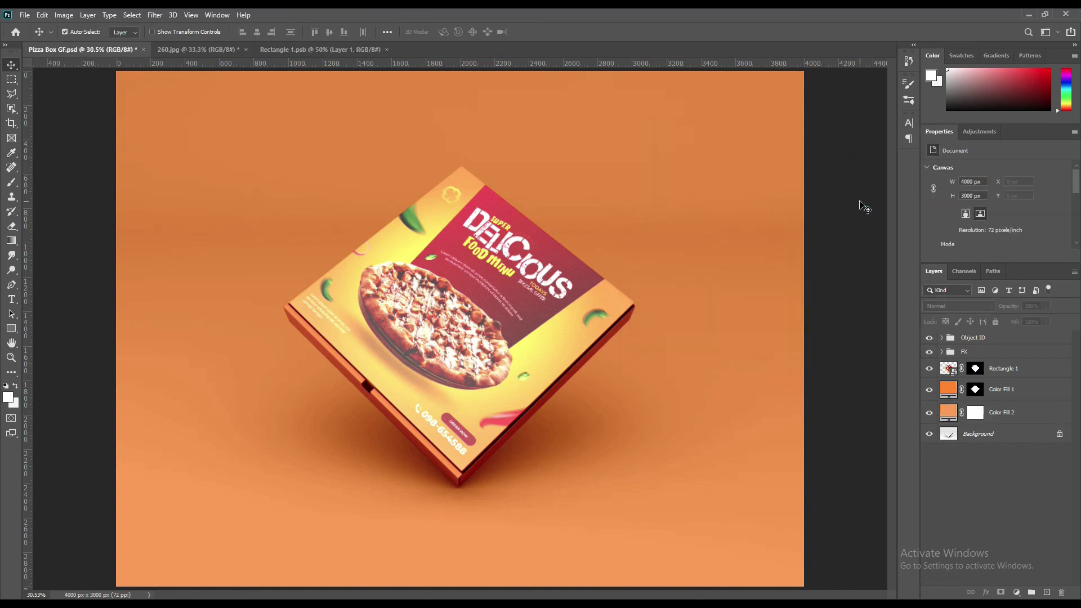